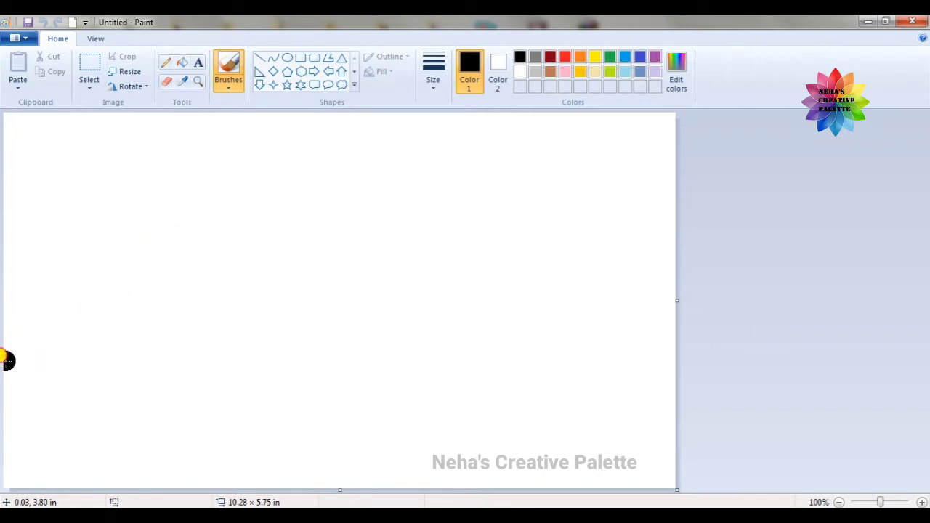
Paint a black landscape silhouette with a tall peak at the canvas's left edge and low hills, filled down to the canvas bottom.
mouse_move(8, 359)
left_mouse_down()
mouse_move(25, 305)
mouse_move(73, 251)
mouse_move(122, 366)
mouse_move(557, 375)
mouse_move(666, 412)
left_mouse_up()
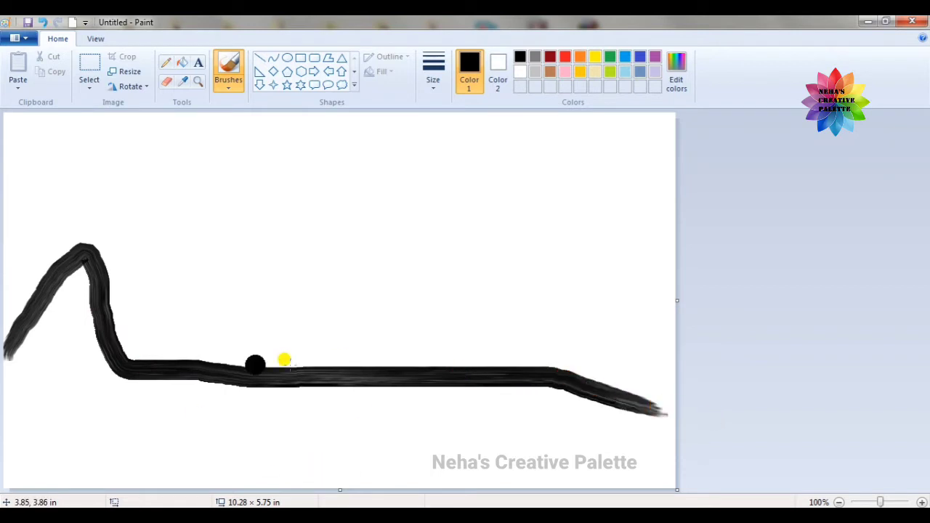
mouse_move(6, 328)
left_mouse_down()
mouse_move(54, 265)
mouse_move(93, 234)
mouse_move(156, 359)
mouse_move(237, 353)
mouse_move(546, 399)
mouse_move(676, 404)
left_mouse_up()
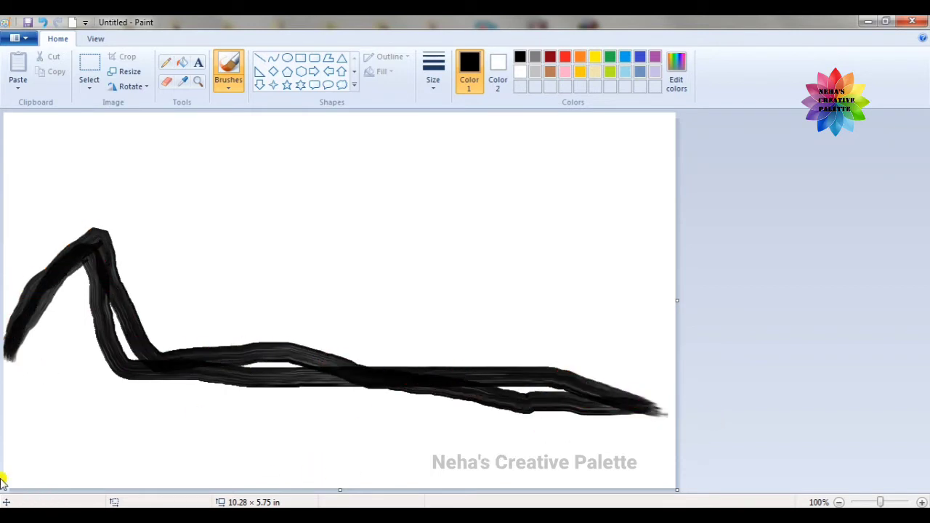
left_click_drag(2, 468, 569, 471)
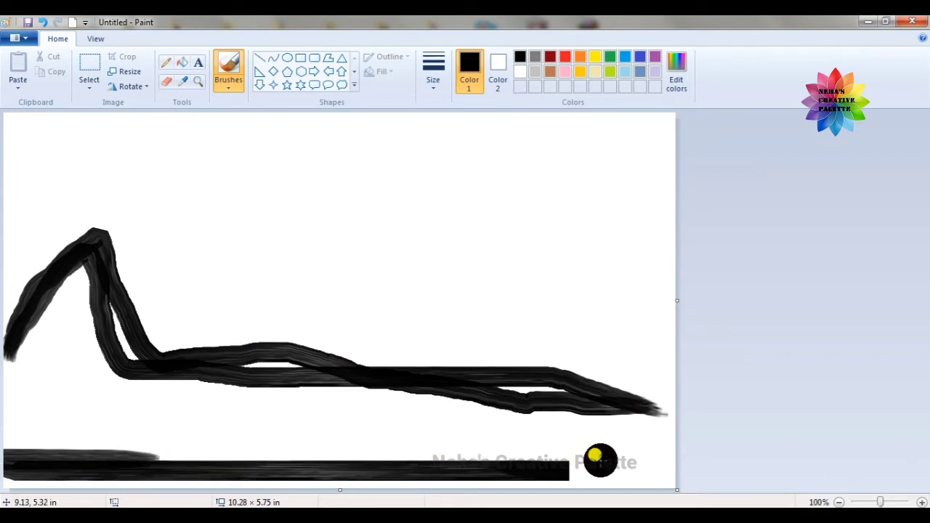
mouse_move(600, 459)
left_mouse_down()
mouse_move(273, 481)
mouse_move(532, 461)
mouse_move(481, 458)
mouse_move(676, 473)
mouse_move(596, 458)
mouse_move(539, 461)
mouse_move(666, 472)
mouse_move(705, 454)
mouse_move(423, 482)
mouse_move(319, 458)
mouse_move(454, 444)
mouse_move(350, 456)
mouse_move(579, 446)
mouse_move(333, 432)
mouse_move(108, 468)
mouse_move(328, 462)
mouse_move(89, 439)
mouse_move(382, 436)
mouse_move(80, 435)
mouse_move(204, 432)
mouse_move(191, 420)
mouse_move(98, 425)
mouse_move(413, 412)
mouse_move(164, 378)
mouse_move(300, 398)
mouse_move(269, 379)
mouse_move(281, 375)
mouse_move(266, 356)
mouse_move(245, 364)
mouse_move(308, 372)
mouse_move(230, 350)
mouse_move(261, 374)
mouse_move(274, 370)
mouse_move(177, 369)
left_mouse_up()
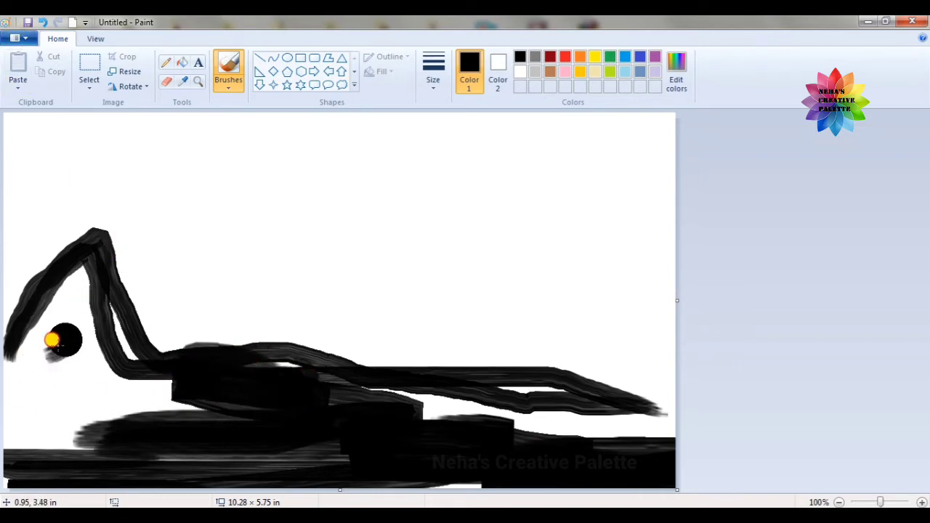
mouse_move(58, 336)
left_mouse_down()
mouse_move(62, 276)
mouse_move(26, 321)
mouse_move(45, 337)
mouse_move(85, 339)
mouse_move(19, 337)
mouse_move(121, 362)
mouse_move(48, 423)
mouse_move(152, 415)
mouse_move(166, 392)
mouse_move(334, 442)
mouse_move(509, 415)
mouse_move(271, 440)
mouse_move(251, 483)
mouse_move(552, 464)
mouse_move(334, 405)
mouse_move(515, 387)
mouse_move(604, 411)
mouse_move(110, 420)
mouse_move(25, 438)
mouse_move(127, 441)
mouse_move(1, 477)
left_mouse_up()
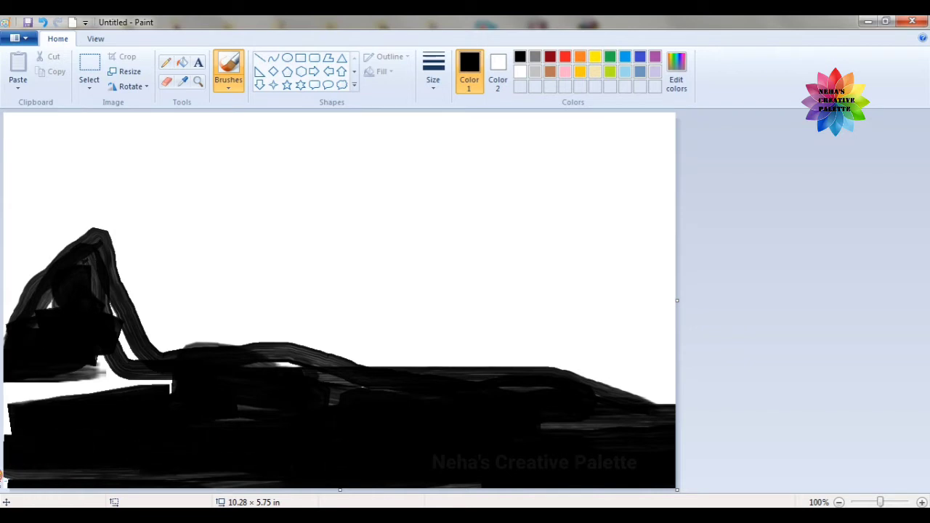
mouse_move(198, 409)
left_mouse_down()
mouse_move(358, 416)
mouse_move(361, 394)
mouse_move(209, 386)
left_mouse_up()
mouse_move(149, 401)
left_mouse_down()
mouse_move(87, 386)
mouse_move(104, 356)
left_mouse_up()
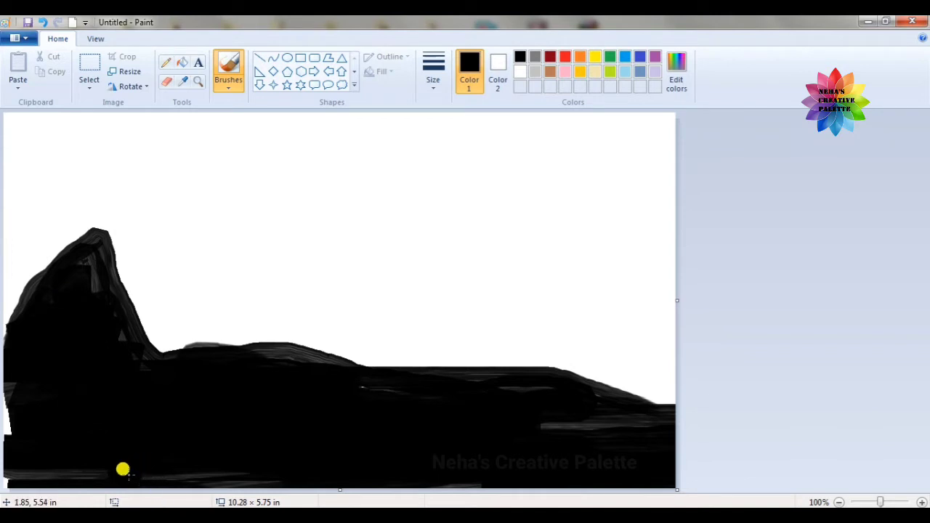
left_click_drag(123, 469, 377, 470)
Paint overlapping orange brush strokes across the top of the sky.
left_click(580, 56)
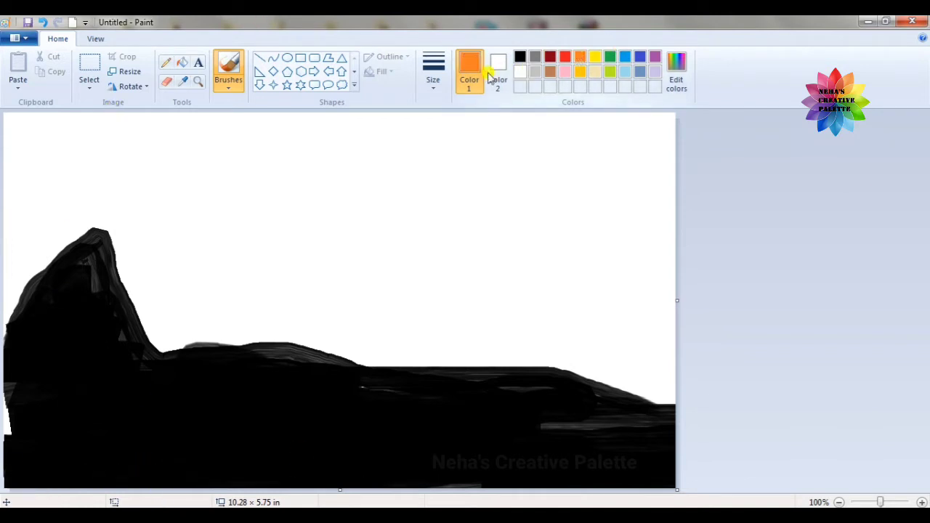
left_click_drag(10, 120, 922, 42)
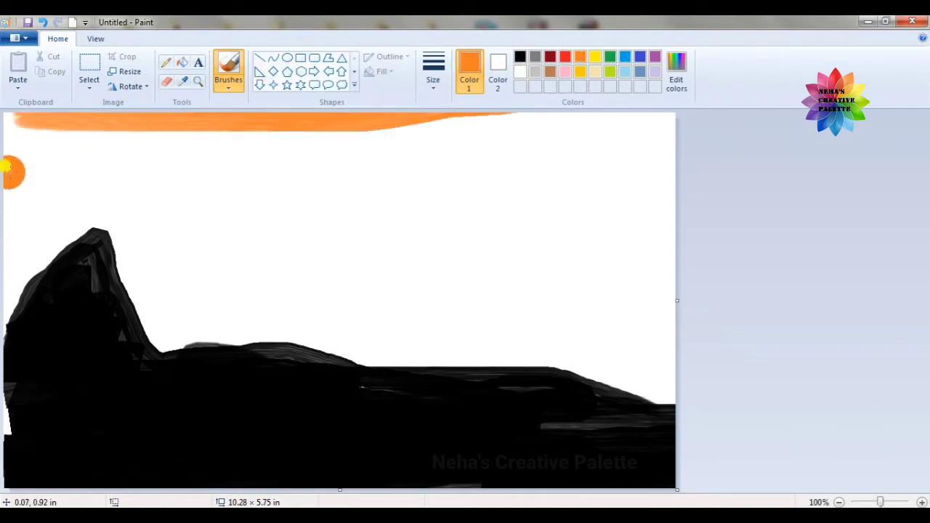
left_click_drag(16, 129, 922, 125)
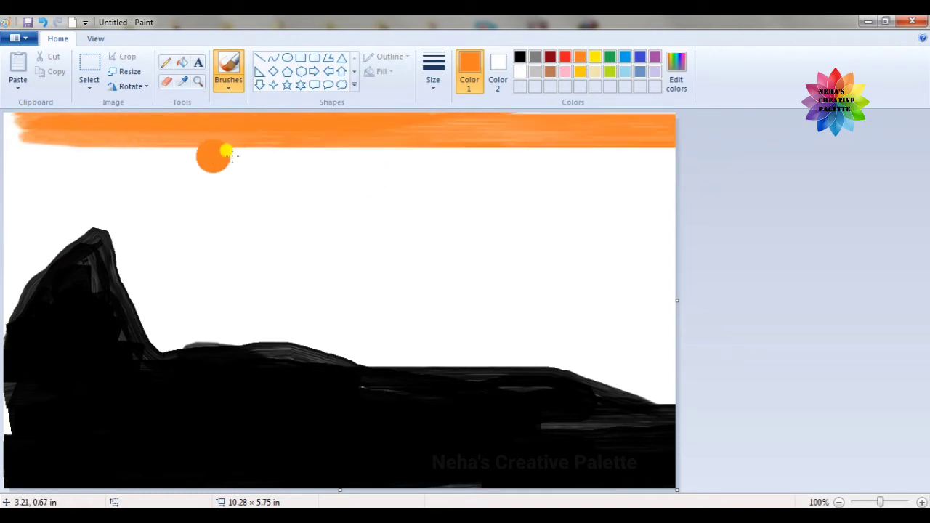
left_click_drag(14, 139, 922, 152)
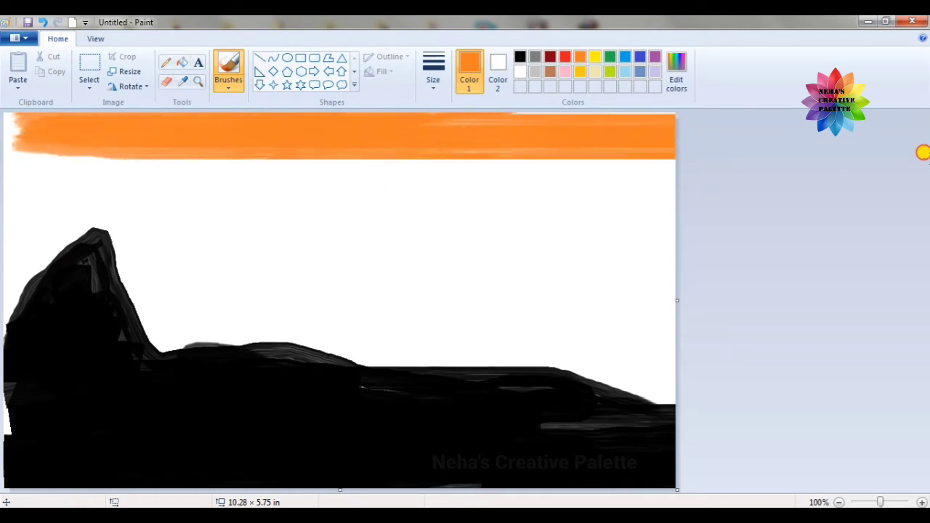
Paint two horizontal yellow bands over and just below the orange strip at the top of the sky.
right_click(595, 57)
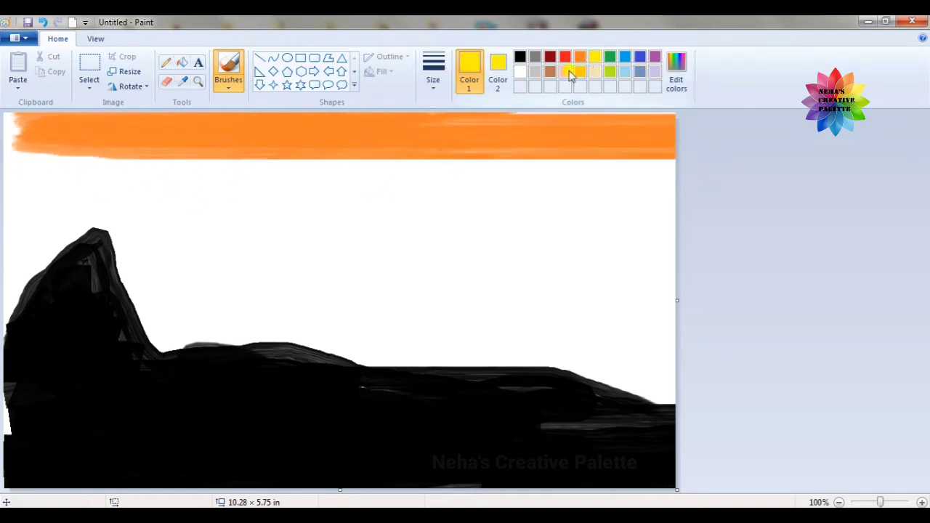
left_click_drag(15, 131, 876, 62)
left_click_drag(14, 166, 726, 165)
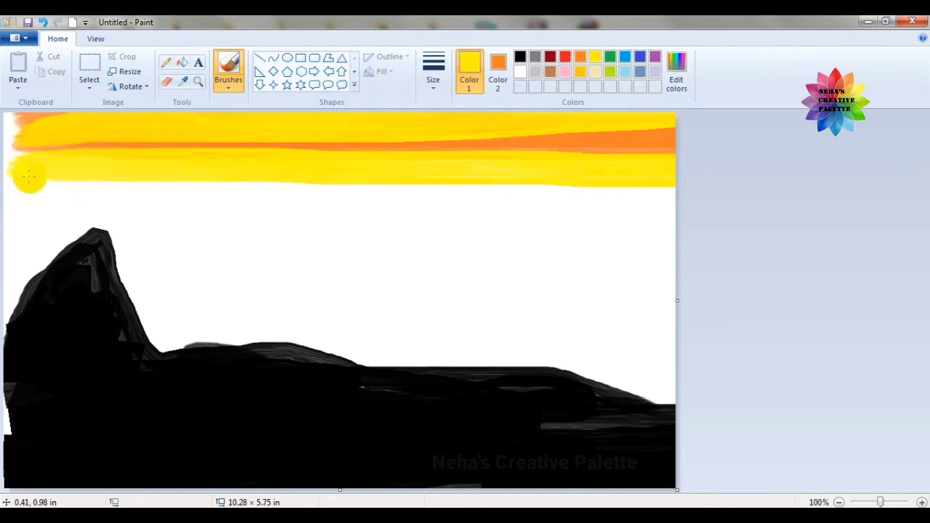
Paint staggered orange bands below the yellow ones, stepping down toward the hills at the canvas's right edge.
left_click(579, 57)
left_click_drag(29, 188, 928, 171)
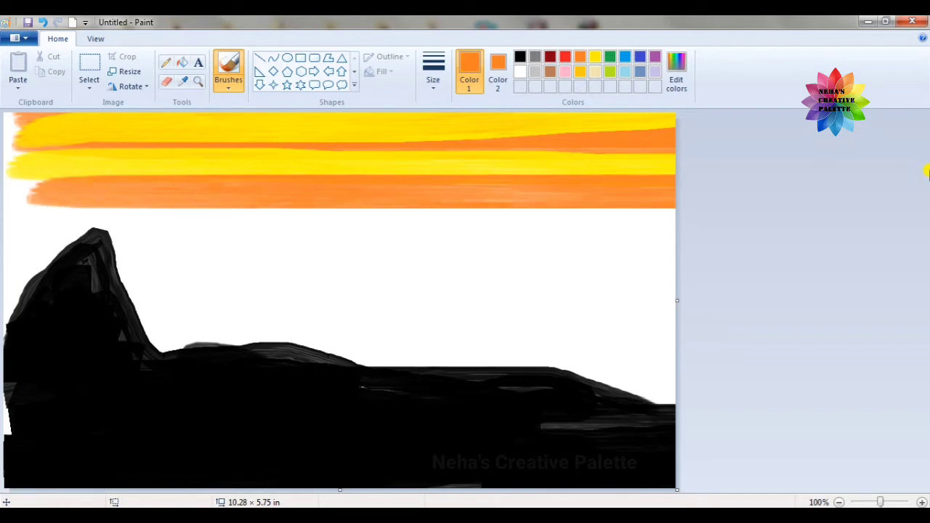
mouse_move(138, 207)
left_mouse_down()
mouse_move(251, 255)
mouse_move(228, 247)
mouse_move(913, 214)
left_mouse_up()
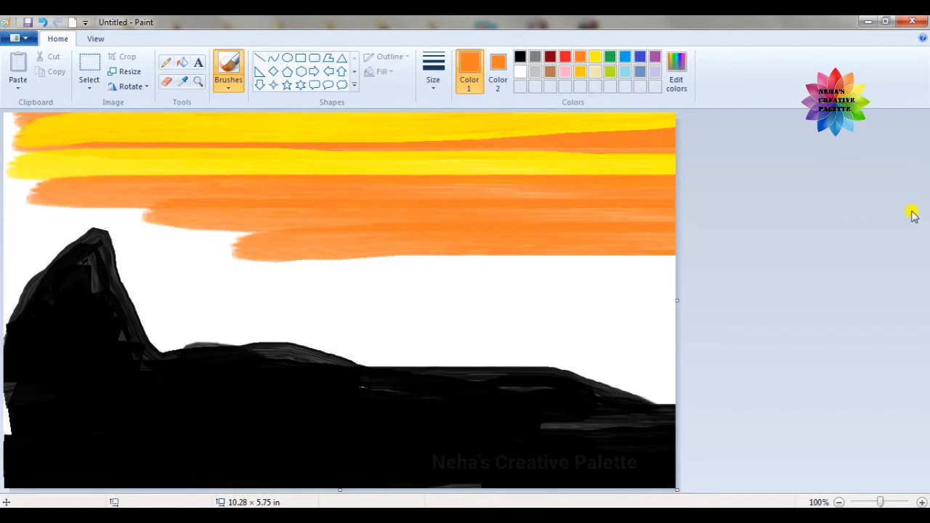
mouse_move(332, 270)
left_mouse_down()
mouse_move(419, 255)
mouse_move(446, 295)
mouse_move(922, 212)
left_mouse_up()
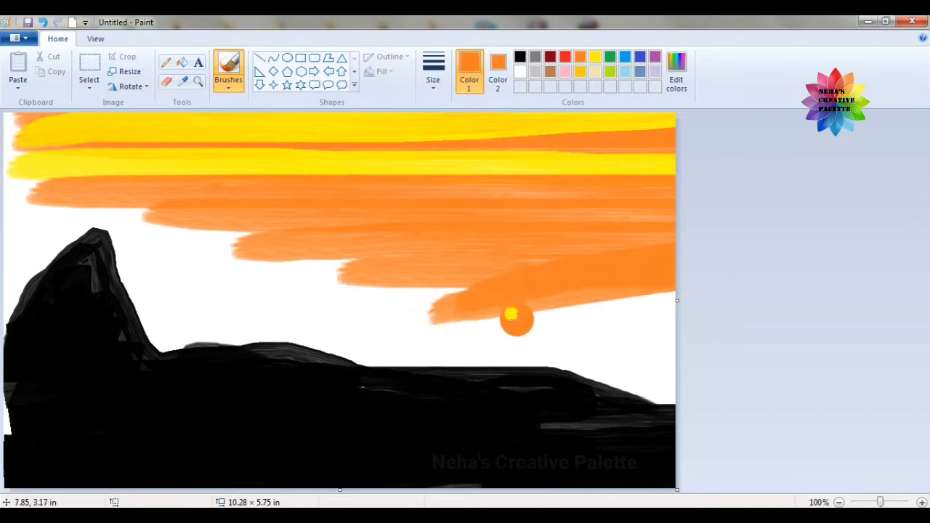
mouse_move(516, 323)
left_mouse_down()
mouse_move(676, 320)
mouse_move(802, 346)
left_mouse_up()
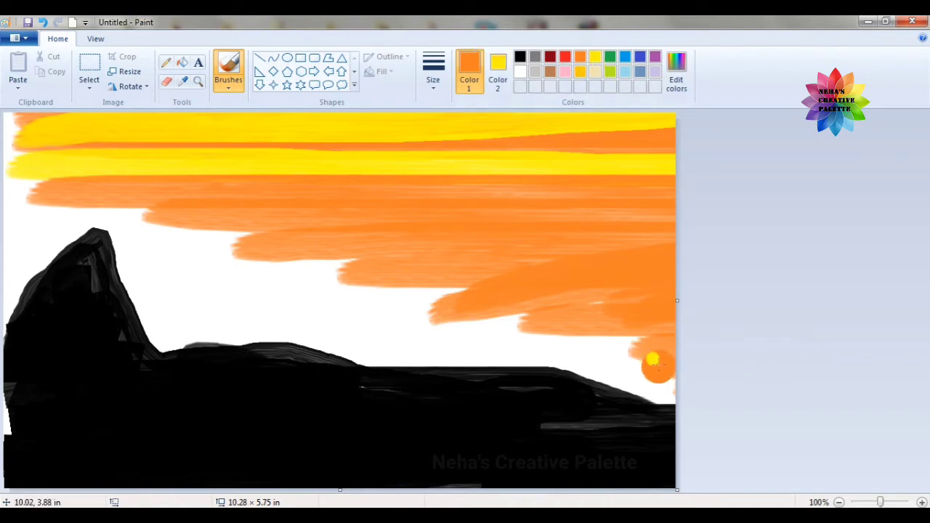
Paint yellow patches over the low right part of the sky and undo the stroke that crosses the mountain peak.
right_click(595, 57)
left_click(595, 57)
mouse_move(659, 333)
left_mouse_down()
mouse_move(605, 366)
mouse_move(649, 362)
mouse_move(646, 350)
mouse_move(560, 334)
left_mouse_up()
mouse_move(667, 231)
left_mouse_down()
mouse_move(1, 244)
mouse_move(8, 265)
left_mouse_up()
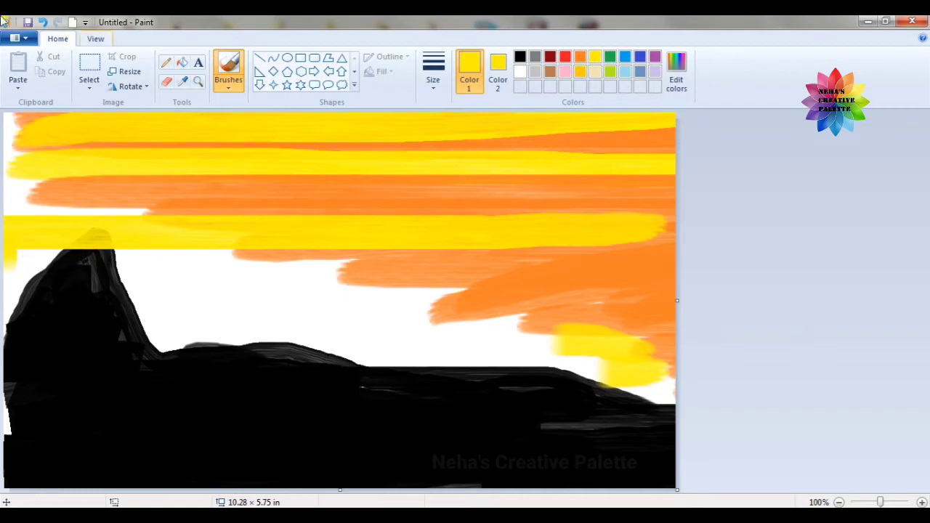
left_click(41, 23)
Cover the upper and middle orange bands of the sky with broad horizontal yellow strokes.
left_click_drag(26, 184, 675, 145)
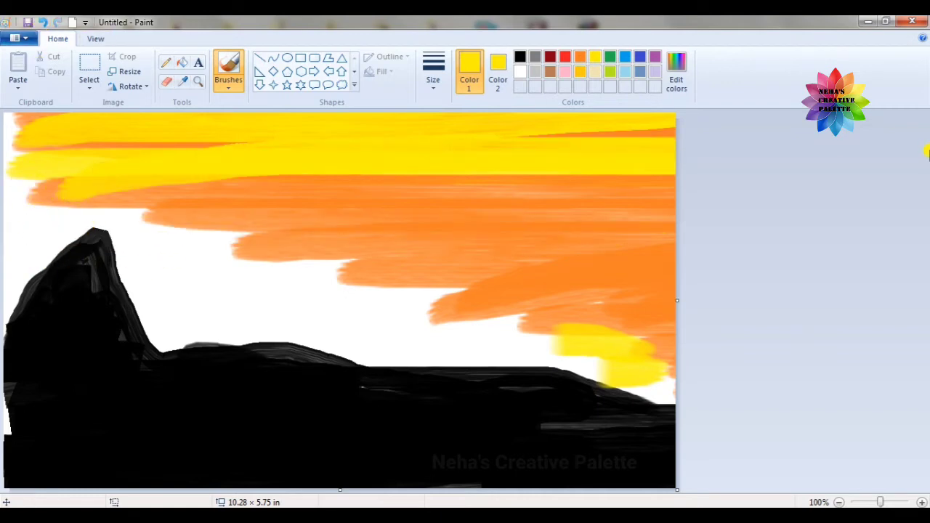
left_click_drag(129, 179, 676, 185)
left_click_drag(167, 305, 518, 309)
key("ctrl+z")
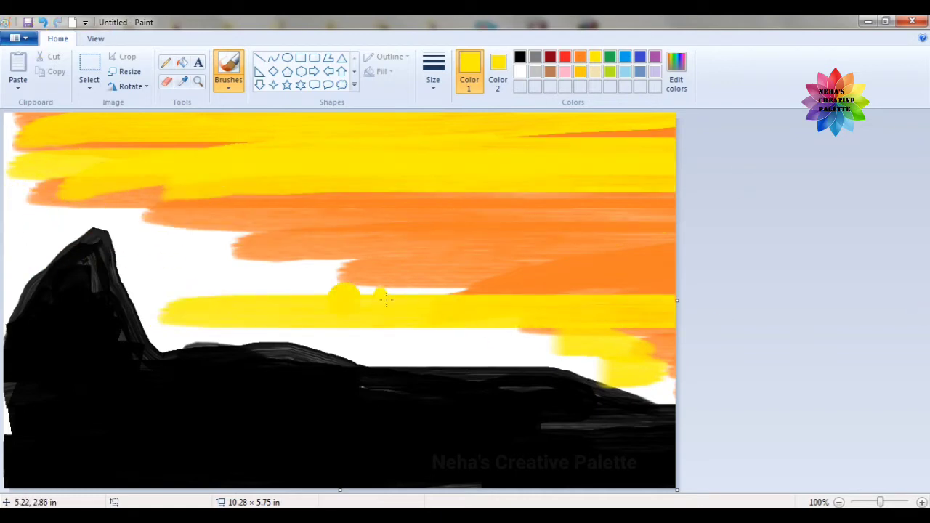
left_click_drag(161, 308, 819, 303)
mouse_move(175, 279)
left_mouse_down()
mouse_move(280, 228)
mouse_move(212, 212)
mouse_move(438, 234)
left_mouse_up()
mouse_move(10, 163)
left_mouse_down()
mouse_move(11, 131)
mouse_move(118, 216)
mouse_move(319, 211)
left_mouse_up()
left_click(28, 22)
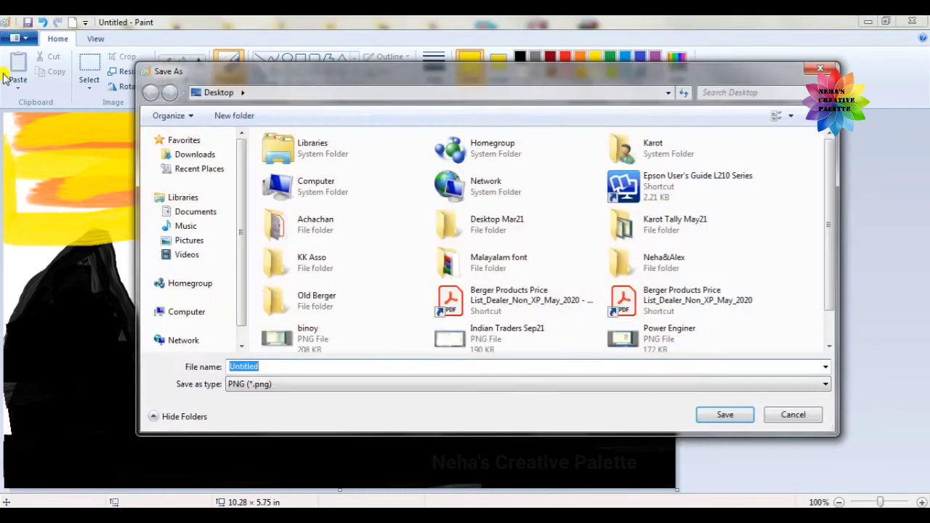
left_click(820, 67)
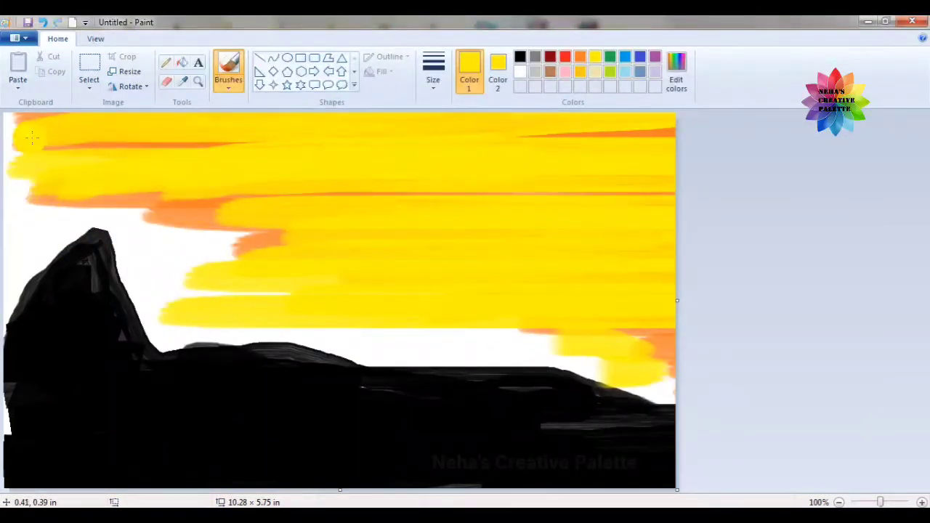
Blend more yellow into the top of the sky and extend it down the canvas's left edge to the mountain.
left_click_drag(32, 138, 465, 133)
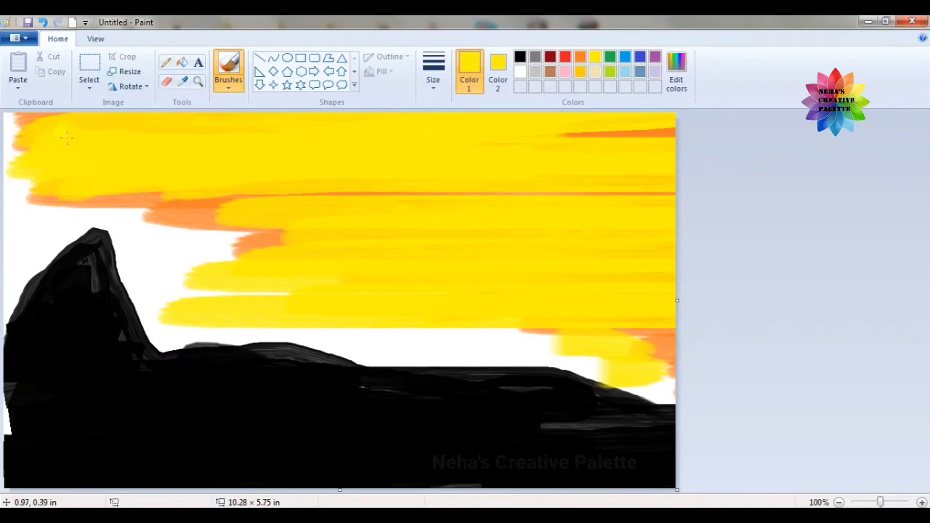
left_click_drag(66, 138, 42, 118)
mouse_move(247, 194)
left_mouse_down()
mouse_move(94, 193)
mouse_move(2, 217)
mouse_move(1, 188)
left_mouse_up()
left_click_drag(14, 129, 1, 286)
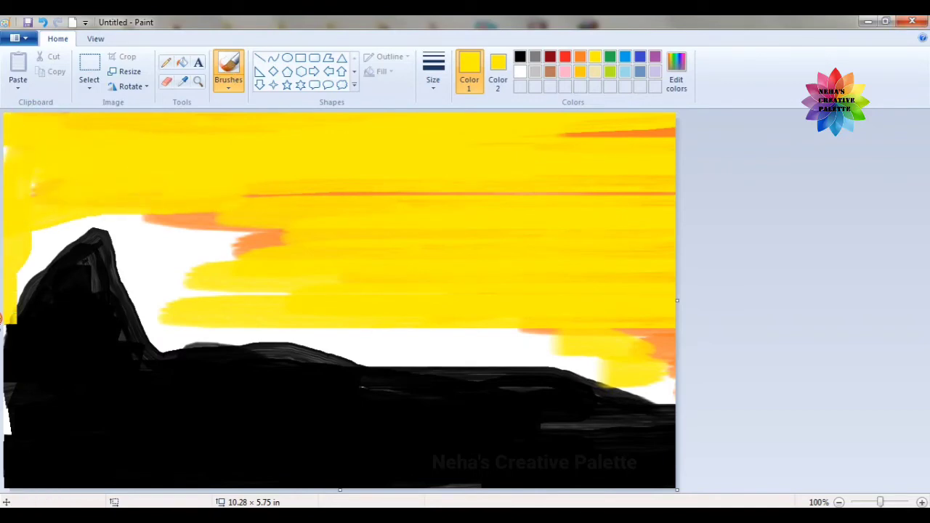
Fill the remaining white sky with yellow down to the ridge line, tracing around the peak and hills.
mouse_move(1, 318)
left_mouse_down()
mouse_move(43, 232)
mouse_move(109, 220)
mouse_move(140, 291)
mouse_move(123, 223)
mouse_move(499, 214)
left_mouse_up()
mouse_move(294, 202)
left_mouse_down()
mouse_move(685, 204)
mouse_move(538, 152)
left_mouse_up()
mouse_move(197, 234)
left_mouse_down()
mouse_move(222, 252)
mouse_move(186, 246)
mouse_move(264, 233)
mouse_move(177, 254)
mouse_move(158, 291)
mouse_move(148, 276)
mouse_move(155, 311)
mouse_move(390, 339)
mouse_move(563, 339)
mouse_move(497, 337)
mouse_move(548, 324)
mouse_move(428, 340)
mouse_move(746, 339)
left_mouse_up()
mouse_move(466, 355)
left_mouse_down()
mouse_move(621, 355)
mouse_move(700, 377)
left_mouse_up()
mouse_move(614, 364)
left_mouse_down()
mouse_move(581, 353)
mouse_move(382, 358)
mouse_move(304, 335)
left_mouse_up()
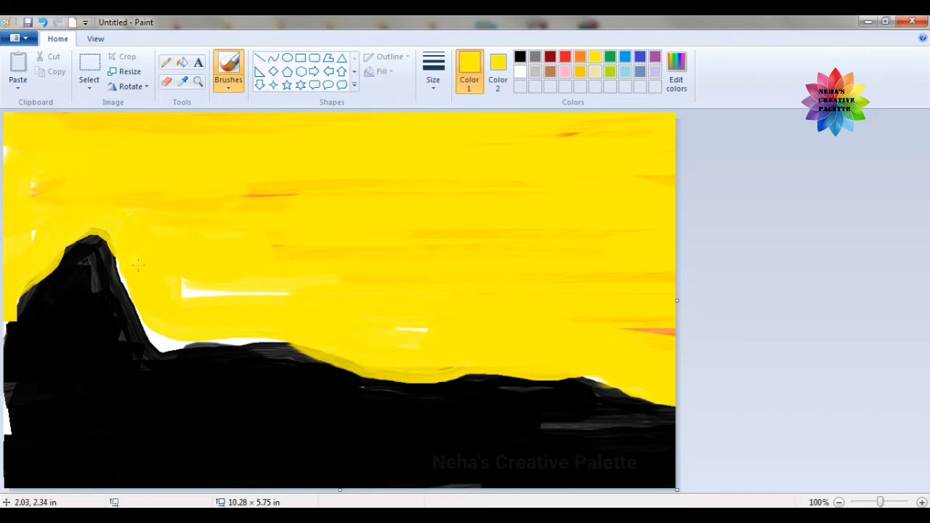
Cover the white gaps above the hills with yellow and undo the stroke that cuts into the peak's slope.
mouse_move(149, 323)
left_mouse_down()
mouse_move(183, 342)
mouse_move(329, 349)
left_mouse_up()
mouse_move(234, 276)
left_mouse_down()
mouse_move(304, 297)
mouse_move(443, 144)
mouse_move(502, 176)
left_mouse_up()
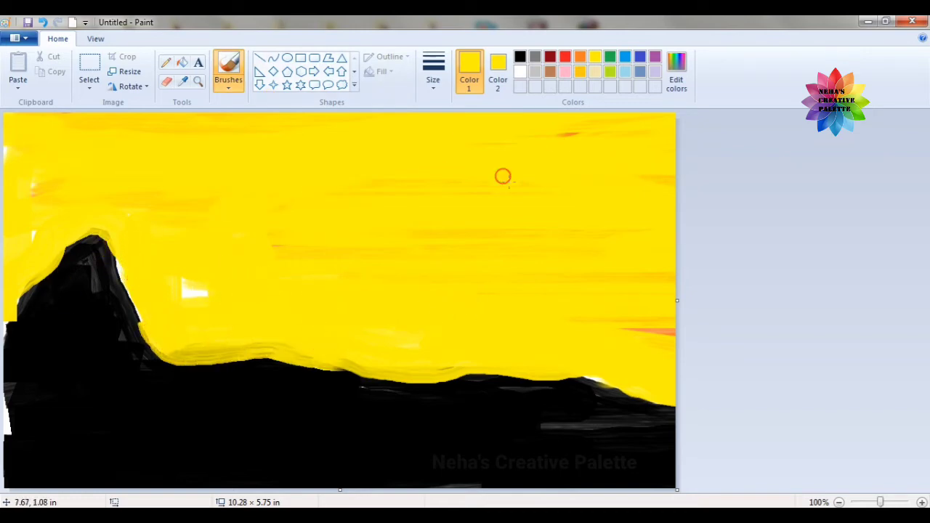
left_click_drag(141, 320, 111, 255)
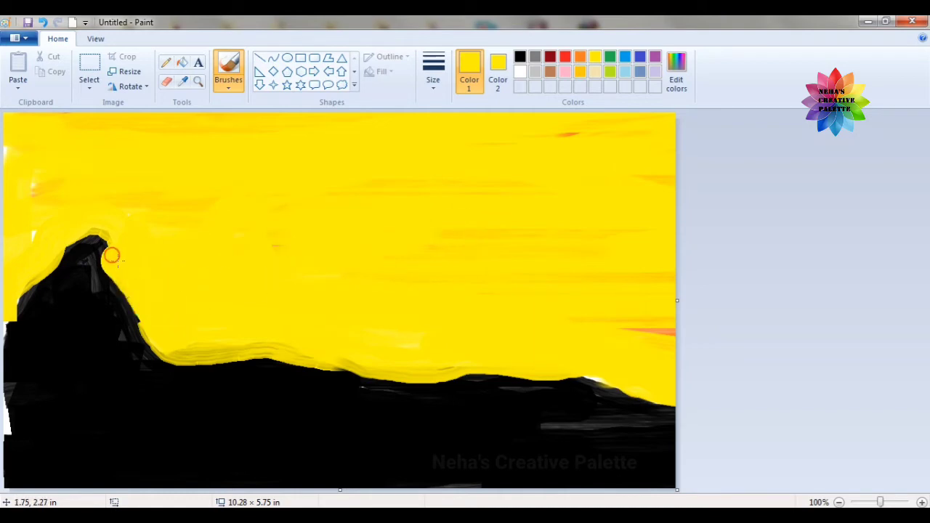
left_click(44, 22)
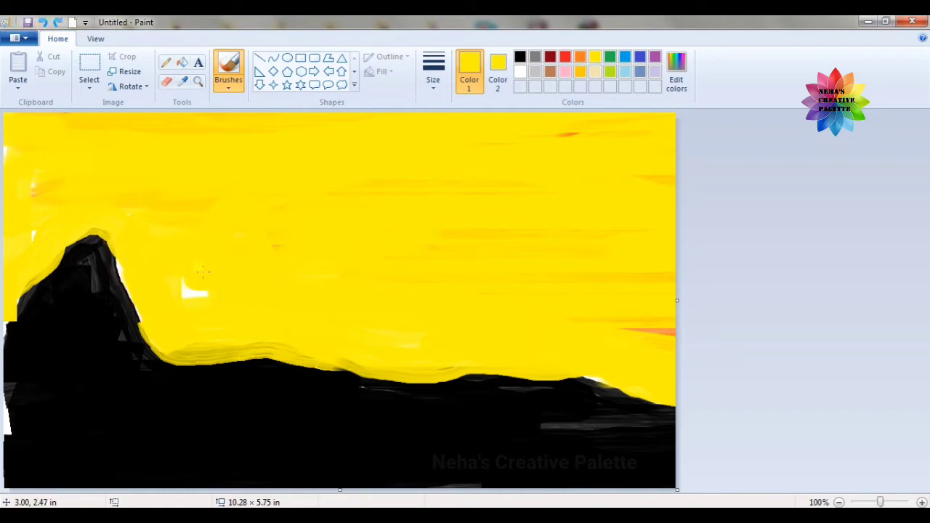
Paint four long horizontal orange cloud bands across the upper half of the yellow sky, reaching the right edge.
left_click(579, 56)
left_click_drag(147, 184, 679, 187)
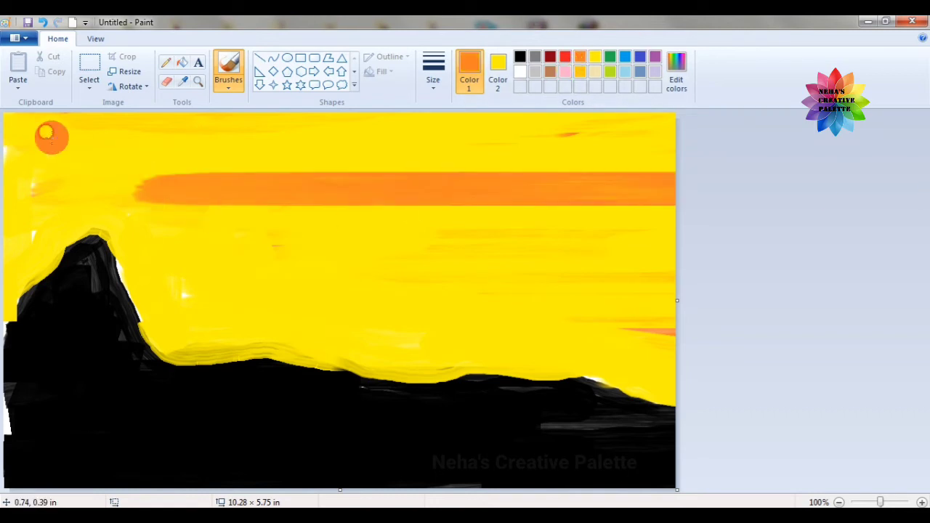
left_click_drag(45, 133, 679, 134)
left_click_drag(172, 163, 675, 158)
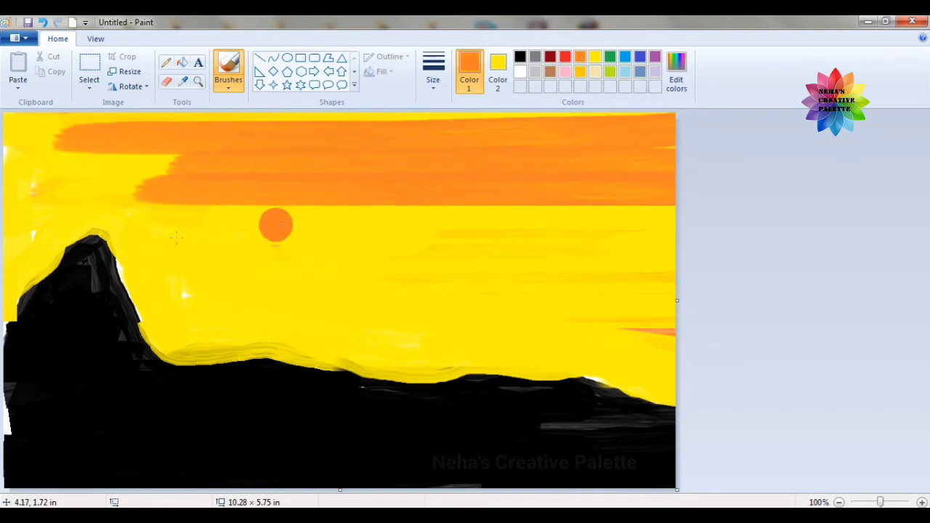
left_click_drag(239, 227, 679, 224)
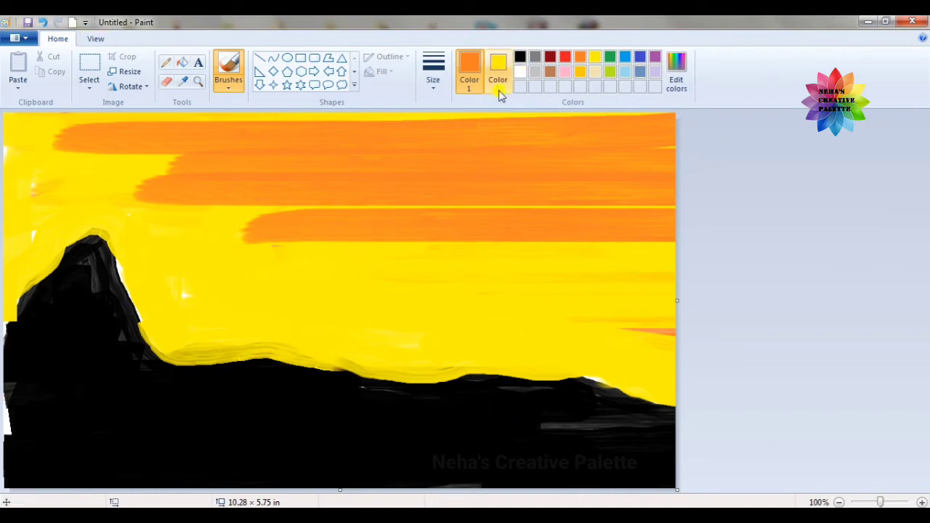
Paint a gray highlight down the right slope of the mountain peak, along the edge facing the sky.
left_click(534, 57)
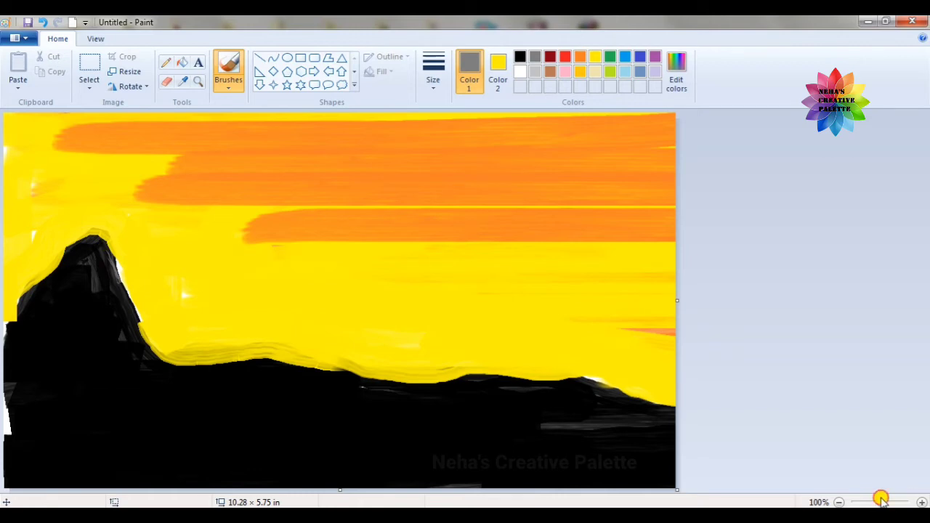
left_click_drag(880, 500, 915, 501)
left_click_drag(924, 161, 925, 247)
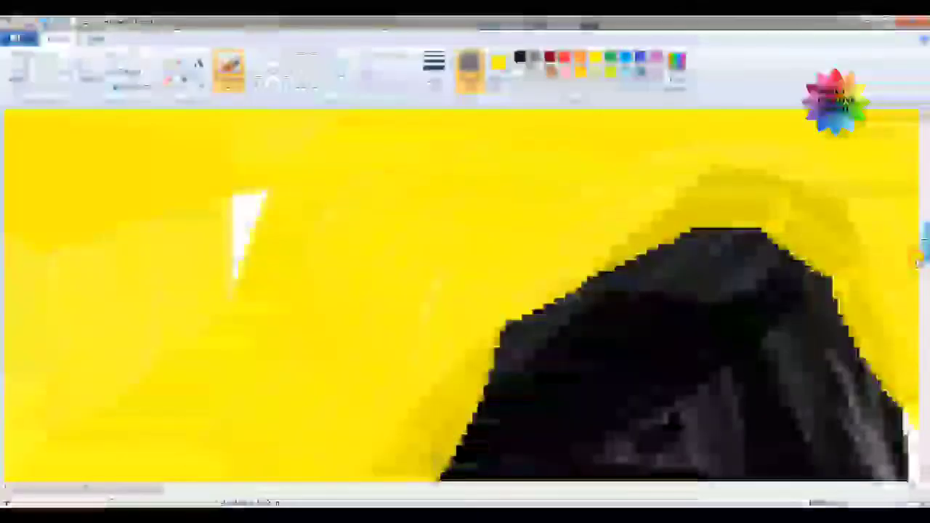
left_click_drag(88, 486, 154, 487)
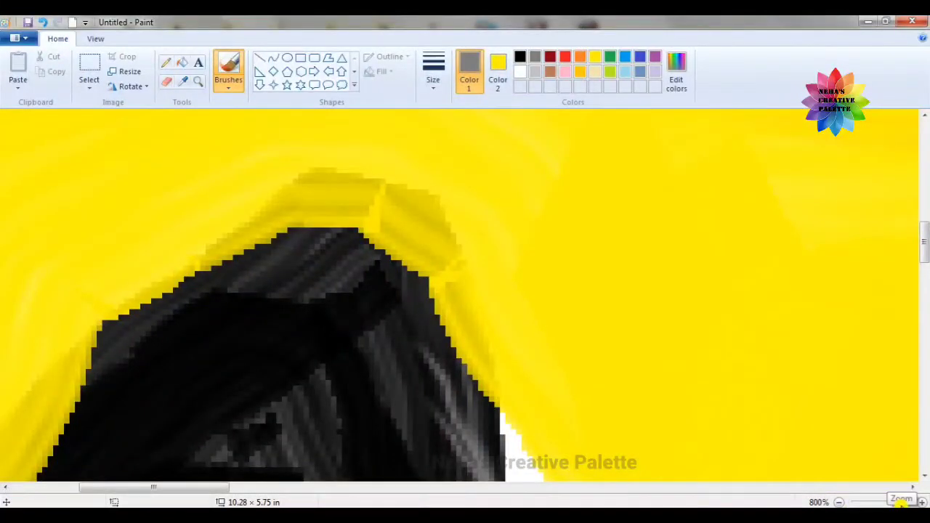
left_click_drag(903, 504, 898, 503)
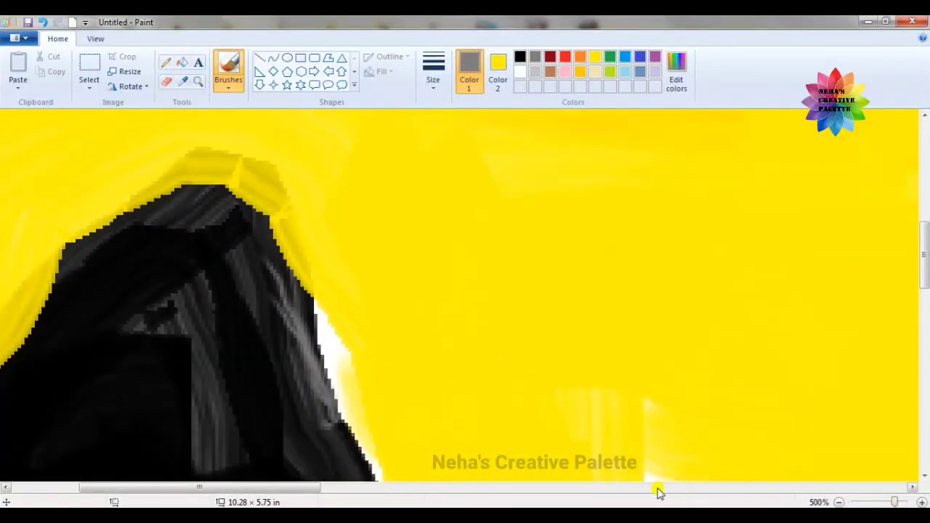
left_click_drag(247, 486, 202, 487)
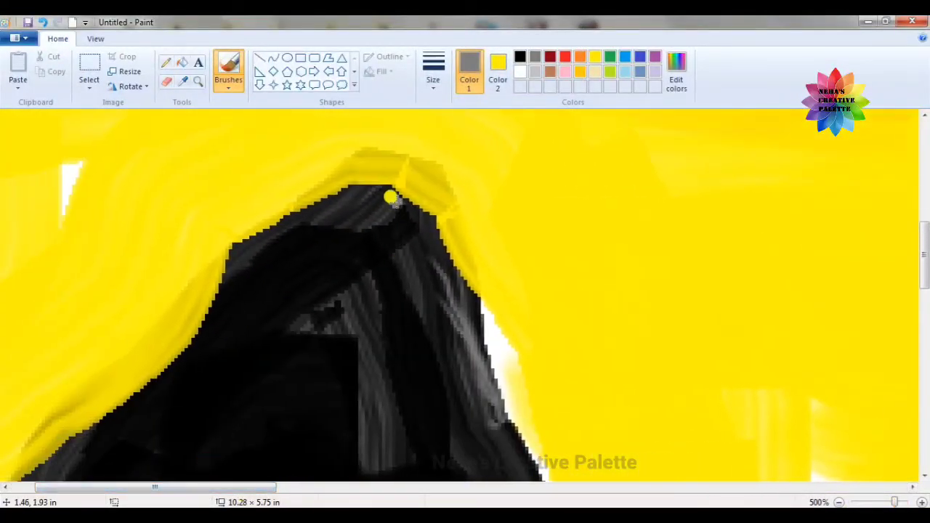
left_click_drag(408, 222, 457, 354)
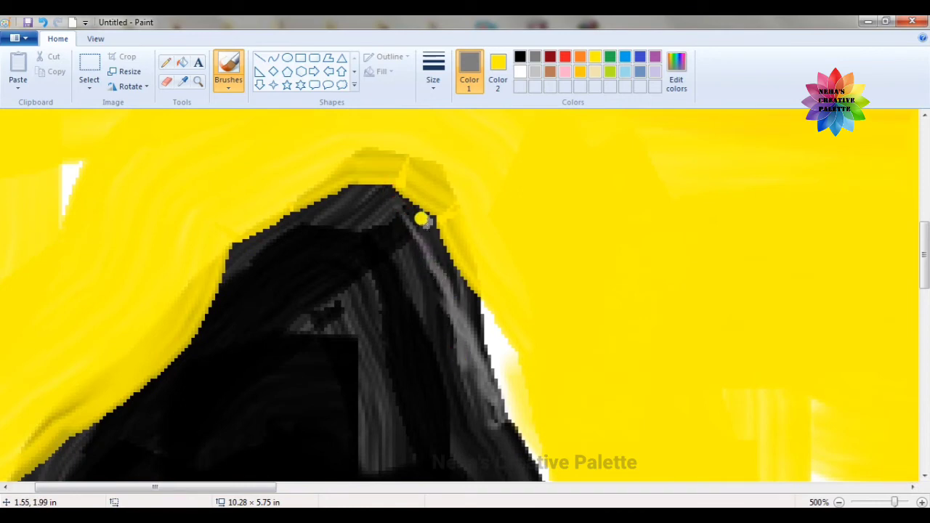
mouse_move(429, 239)
left_mouse_down()
mouse_move(470, 356)
mouse_move(424, 266)
mouse_move(471, 334)
mouse_move(468, 299)
mouse_move(424, 252)
mouse_move(490, 404)
left_mouse_up()
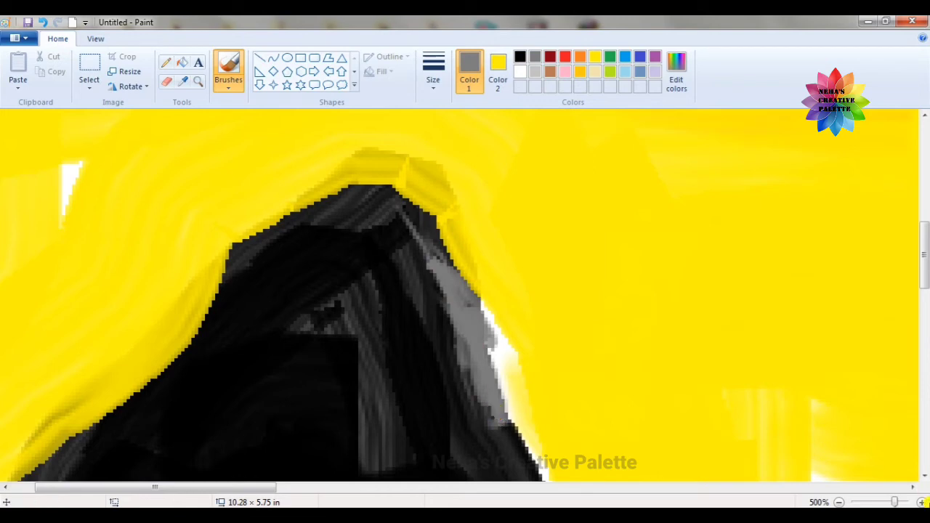
mouse_move(895, 503)
left_mouse_down()
mouse_move(853, 502)
mouse_move(912, 502)
mouse_move(879, 502)
left_mouse_up()
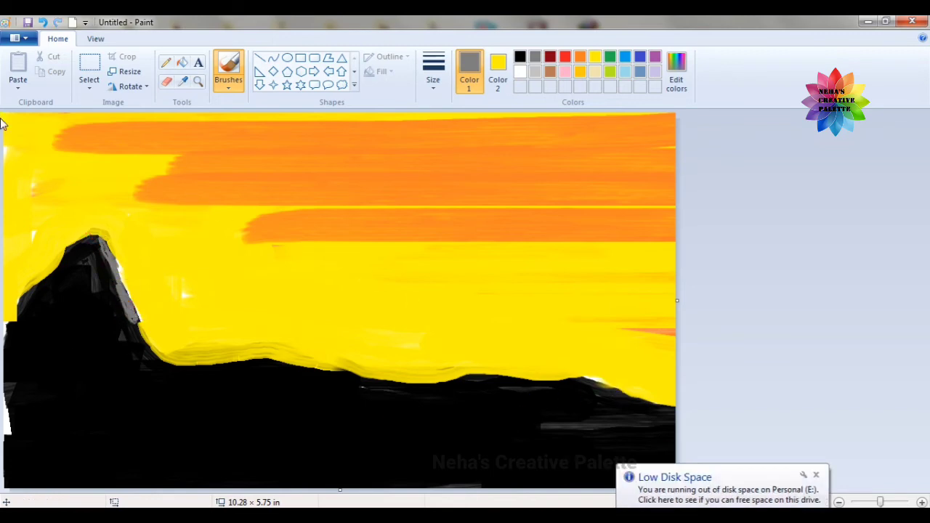
Cover the gray streaks in the lower hills, the white gap at the canvas's left edge and the peak's right foot with black.
left_click(520, 56)
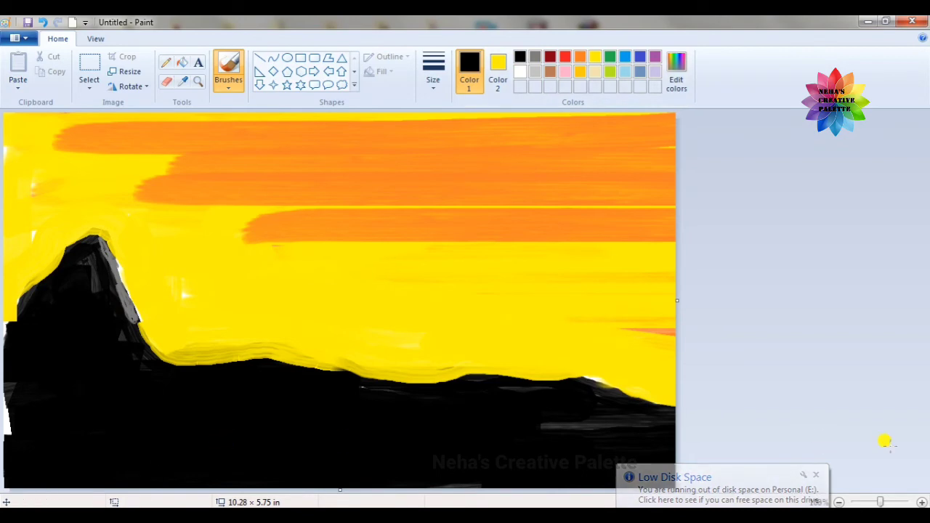
left_click_drag(664, 424, 598, 422)
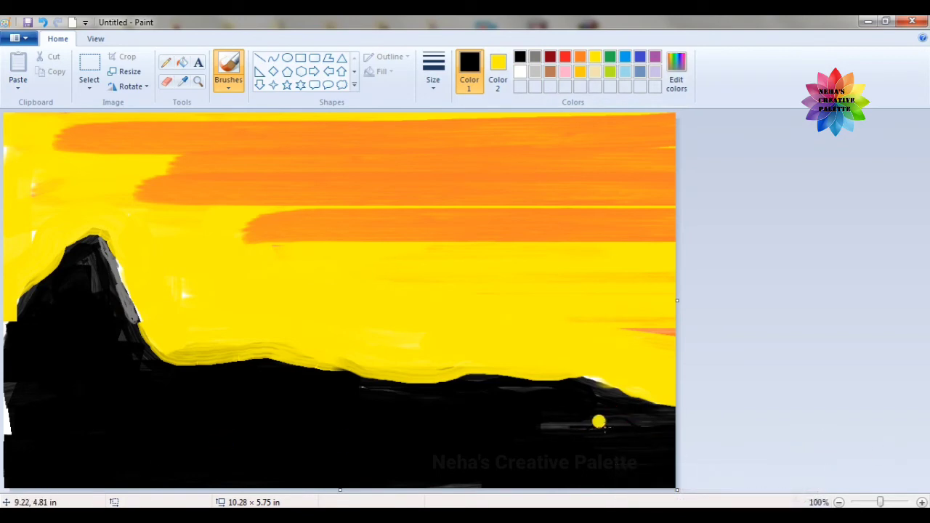
scroll(626, 417, "up", 1, "ctrl")
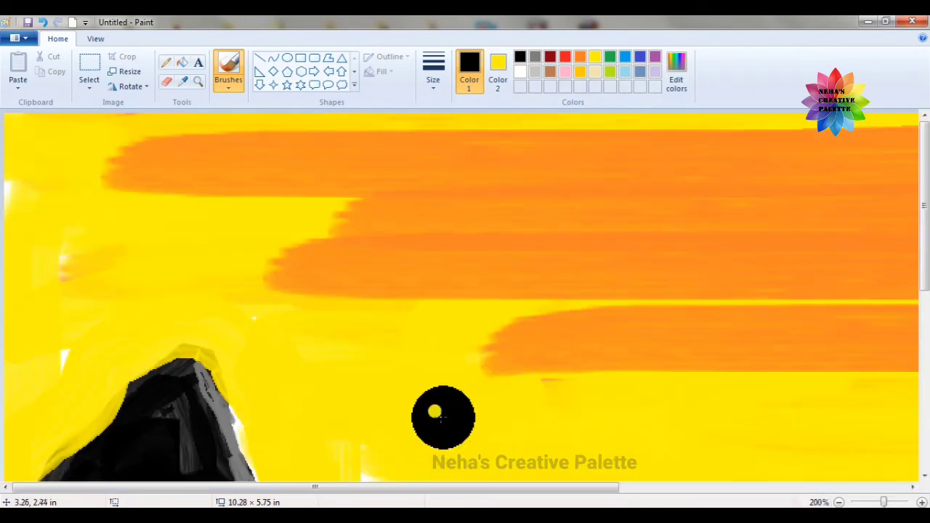
left_click_drag(883, 501, 865, 502)
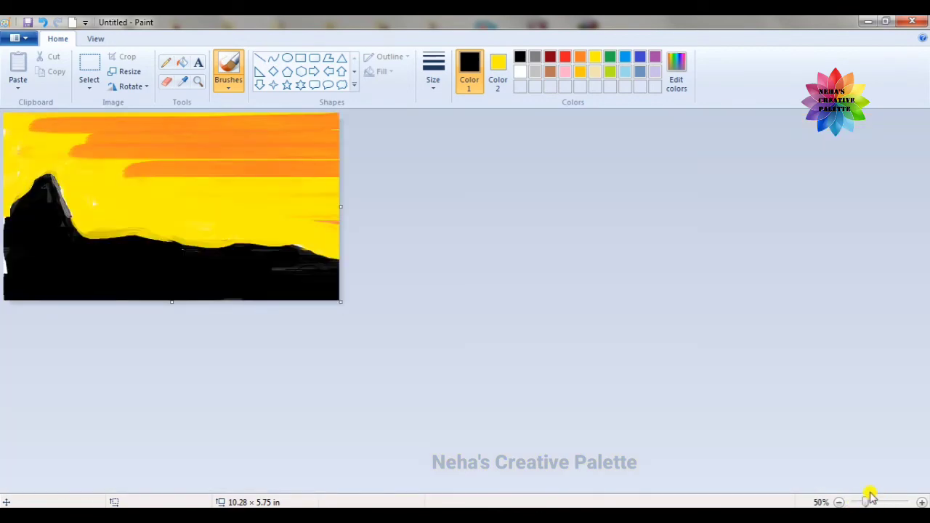
left_click(870, 501)
left_click_drag(548, 414, 661, 425)
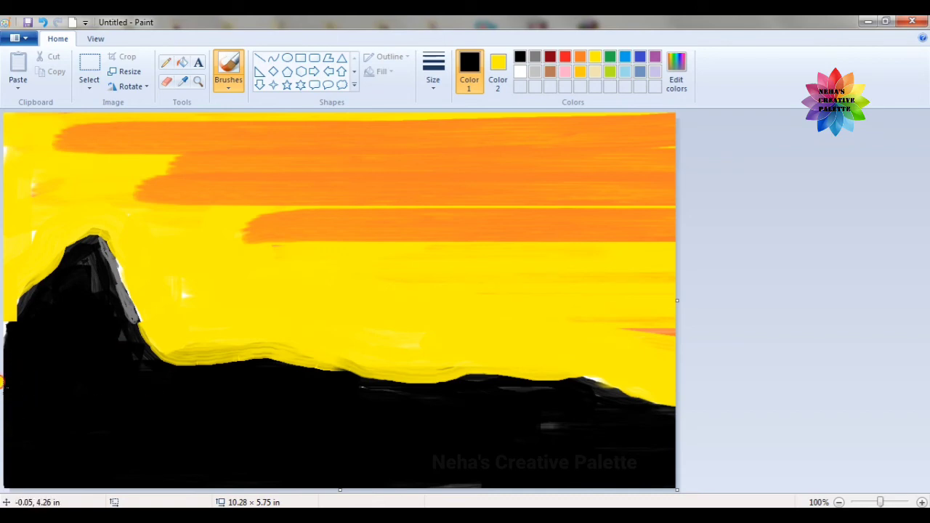
left_click_drag(139, 357, 111, 314)
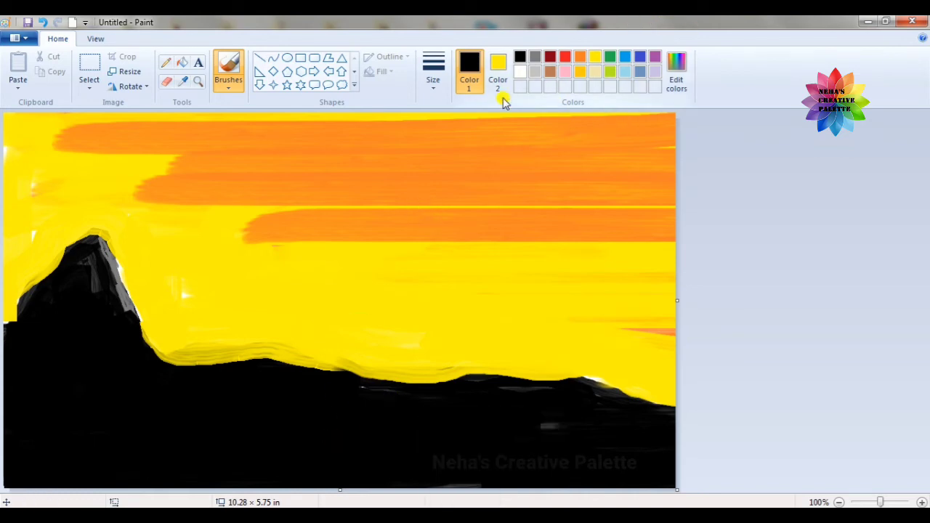
Paint thin gray highlights just below the crests of the two hills on the right side of the ridge.
left_click(534, 60)
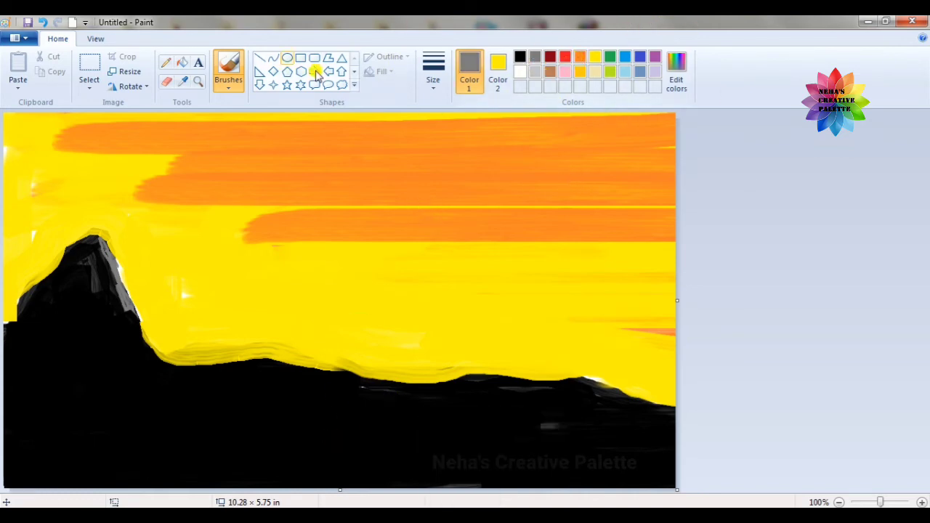
left_click(436, 76)
left_click(468, 122)
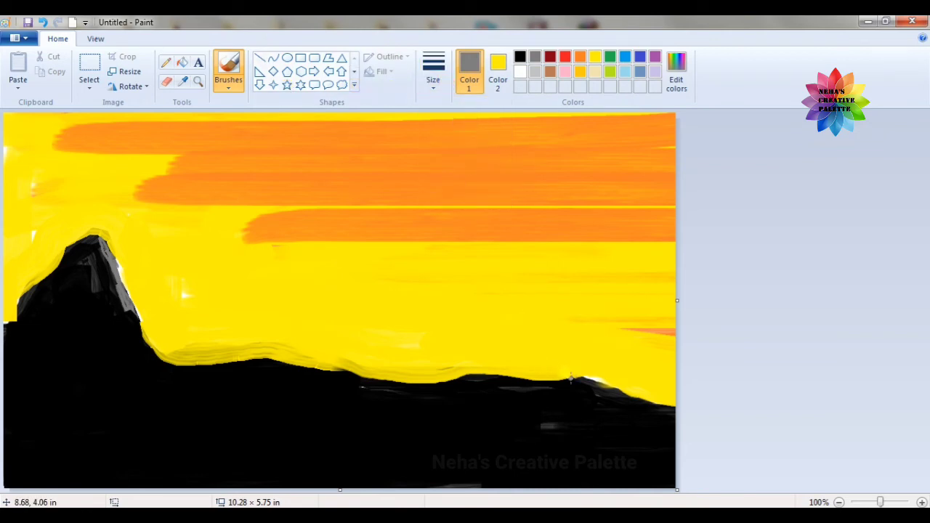
left_click_drag(567, 374, 613, 394)
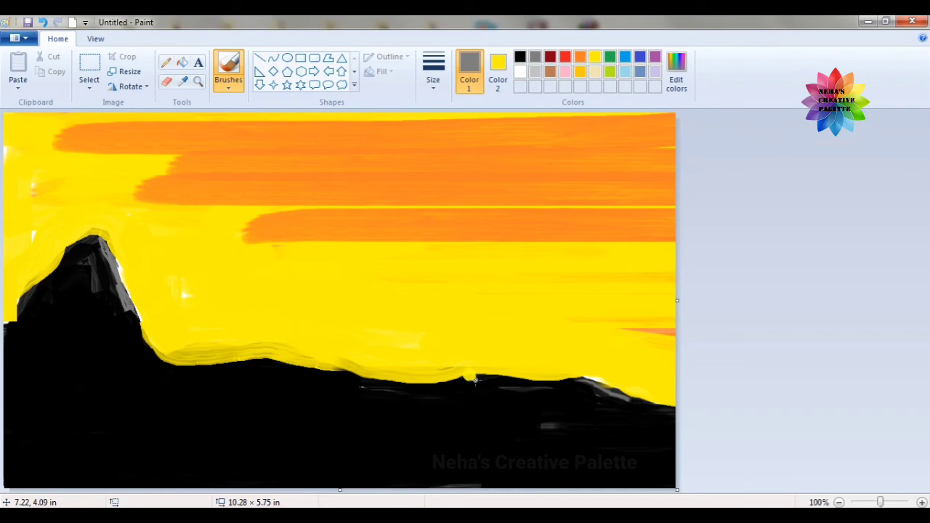
left_click_drag(473, 378, 549, 390)
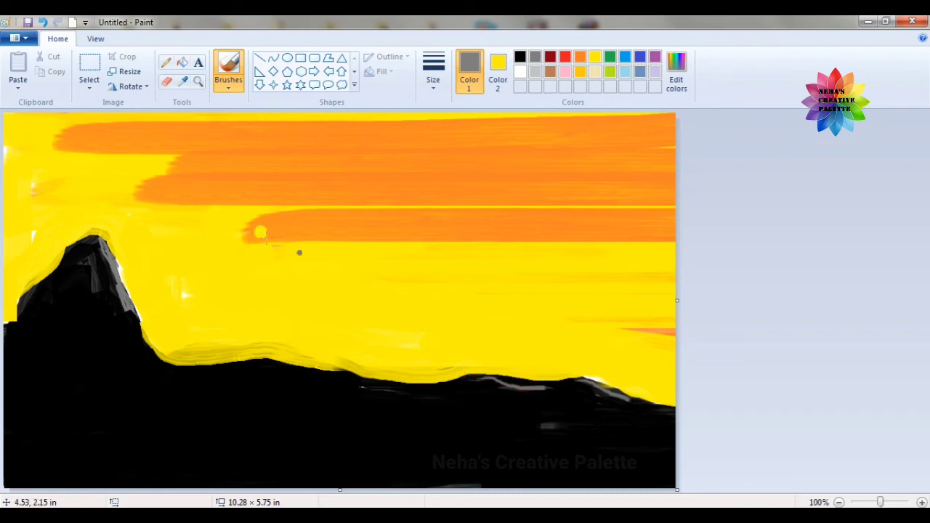
Add a thin gray highlight below the middle hill's crest, undoing the extra stroke and repainting it as a short one.
left_click_drag(275, 367, 366, 388)
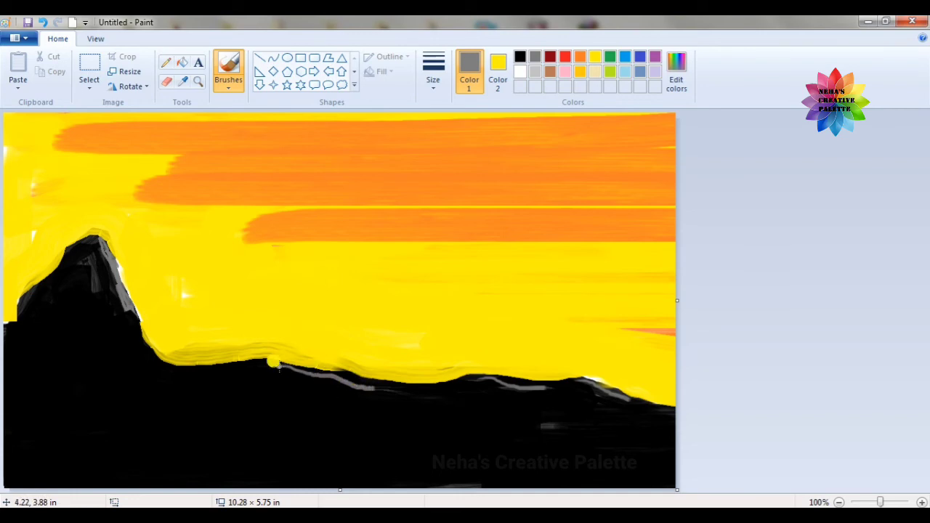
left_click_drag(342, 370, 336, 373)
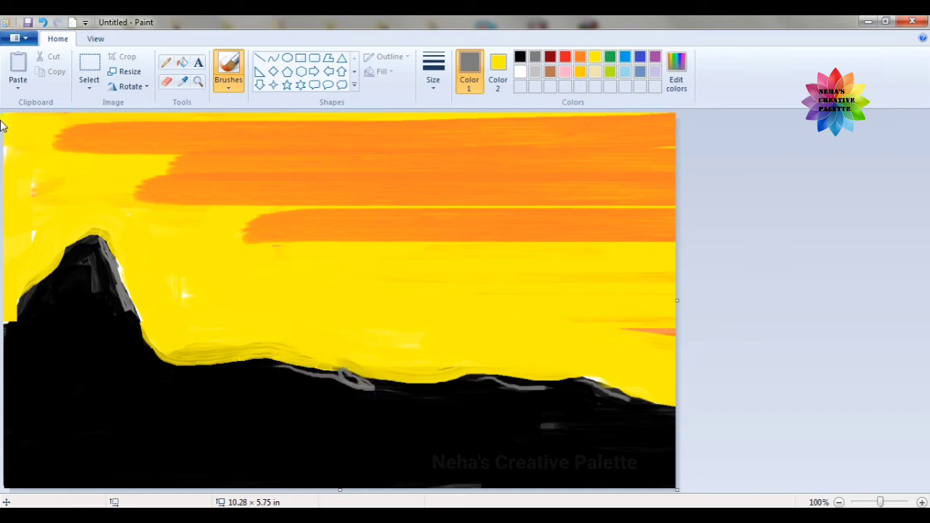
left_click(42, 22)
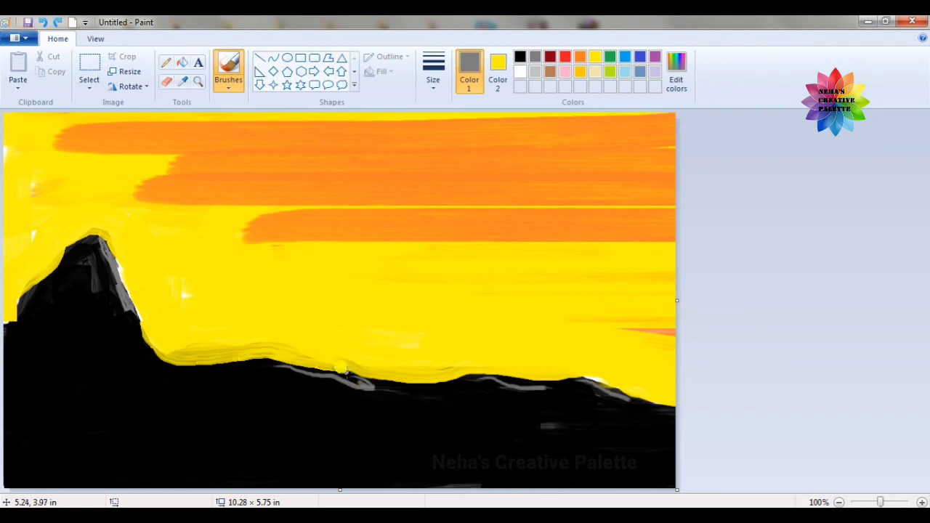
left_click_drag(350, 371, 357, 376)
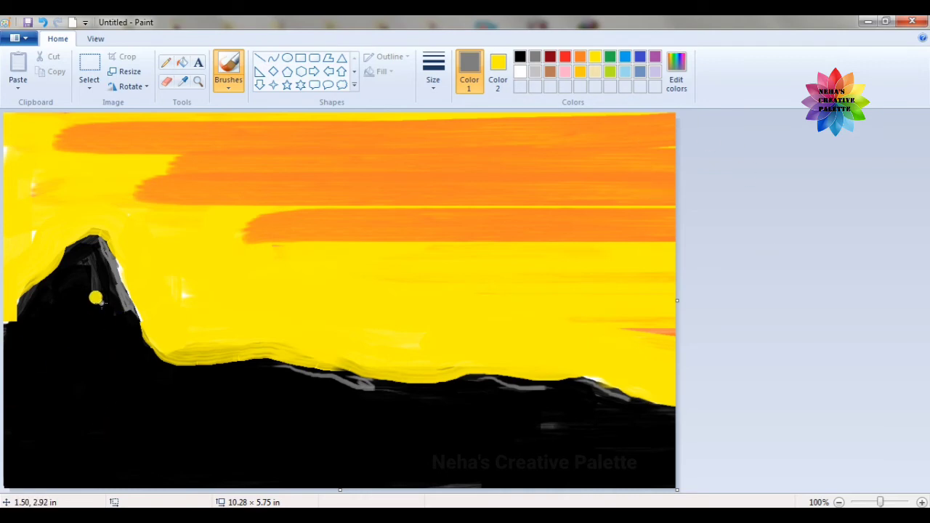
Paint four thin curved gray lines running down the mountain's body toward the canvas's lower and left edges.
mouse_move(97, 319)
left_mouse_down()
mouse_move(119, 440)
mouse_move(143, 481)
left_mouse_up()
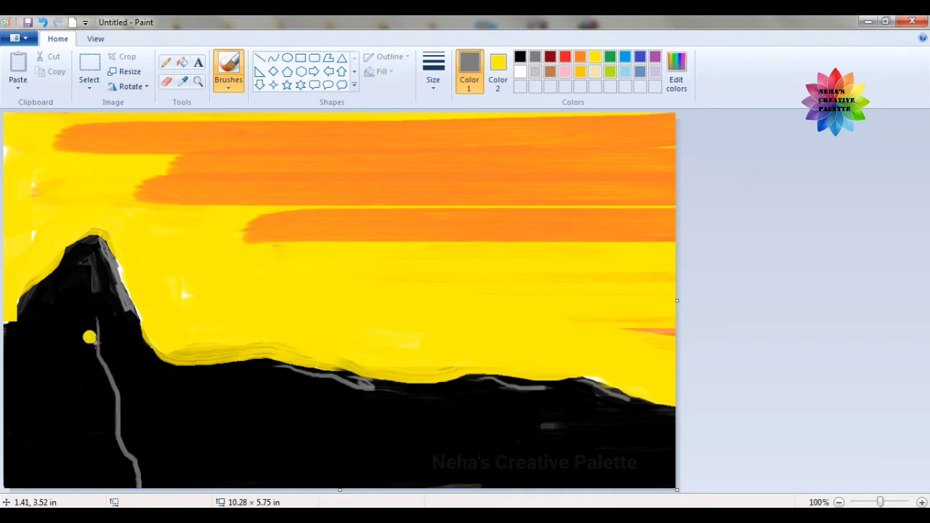
left_click_drag(154, 376, 201, 486)
mouse_move(61, 336)
left_mouse_down()
mouse_move(48, 354)
mouse_move(4, 454)
left_mouse_up()
left_click_drag(75, 416, 48, 485)
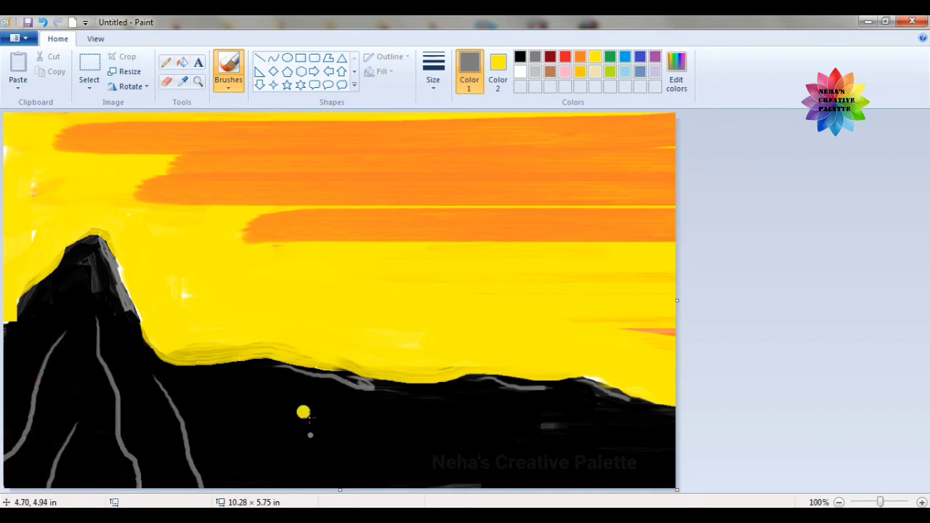
Paint six thin gray contour lines slanting down across the black hills, from the middle to the canvas's right edge.
left_click_drag(298, 428, 351, 486)
left_click_drag(251, 434, 285, 493)
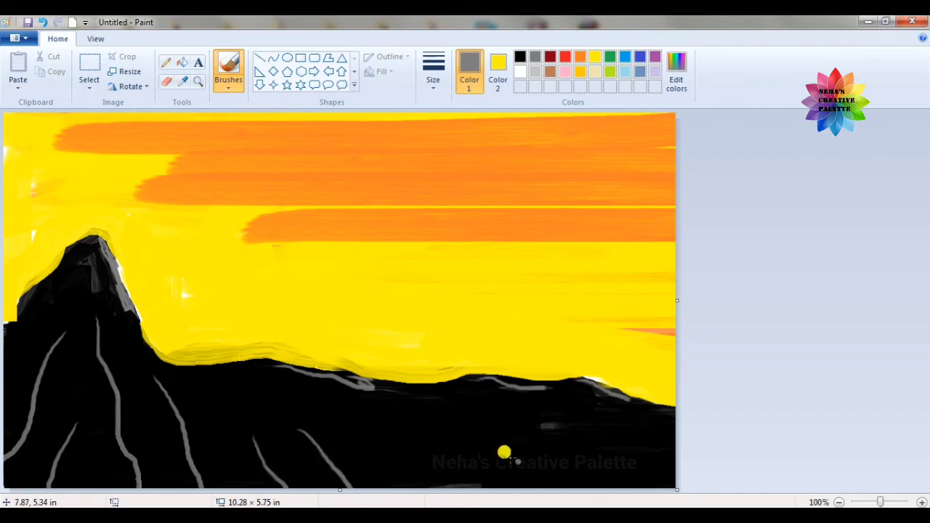
left_click_drag(435, 427, 486, 485)
left_click_drag(510, 414, 536, 478)
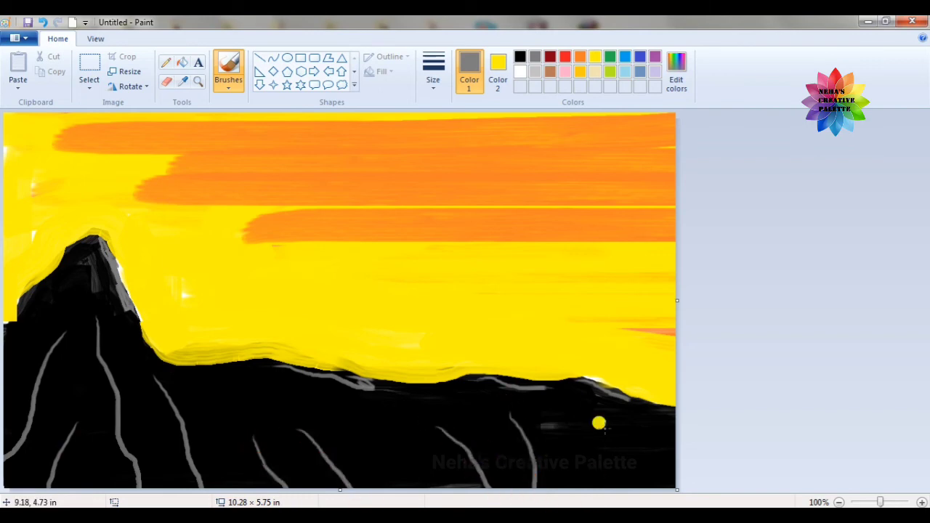
mouse_move(582, 421)
left_mouse_down()
mouse_move(607, 449)
mouse_move(623, 502)
left_mouse_up()
left_click_drag(638, 430, 674, 485)
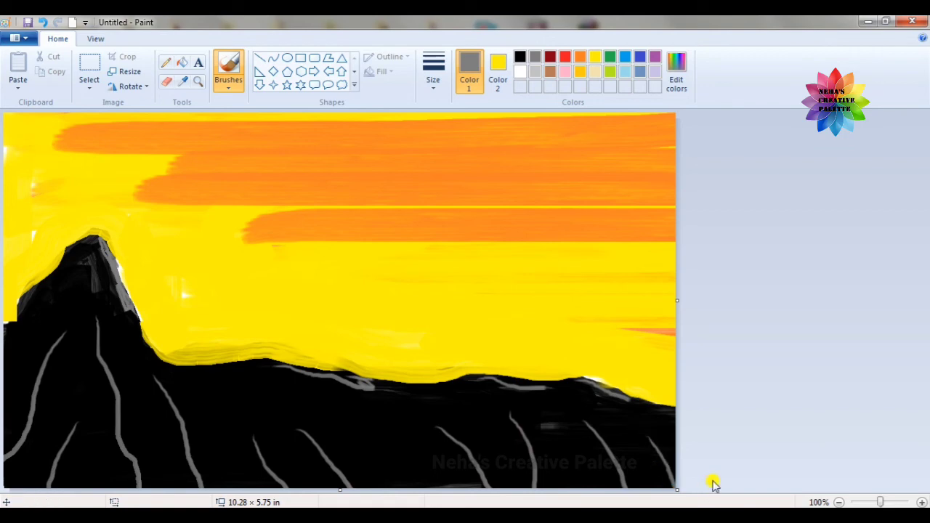
Set the brush to red with the thickest stroke size.
left_click(565, 56)
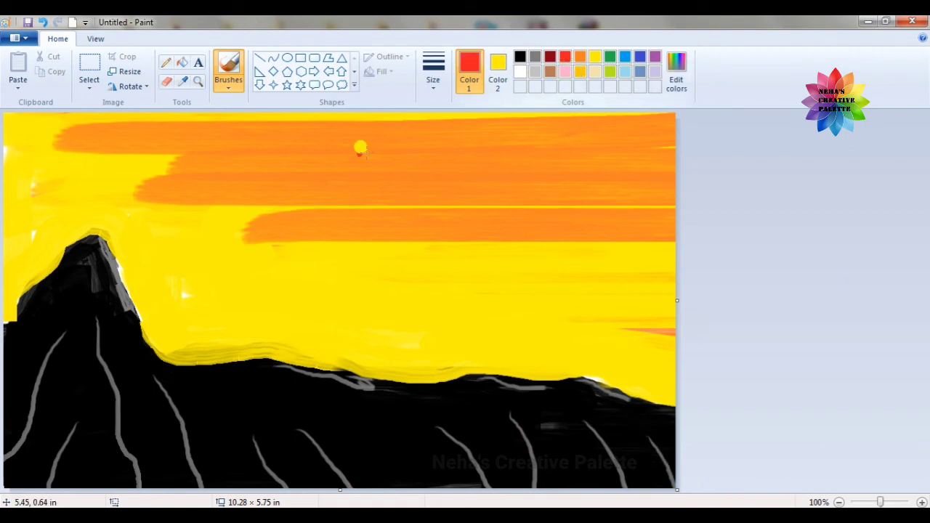
left_click(433, 71)
left_click(464, 170)
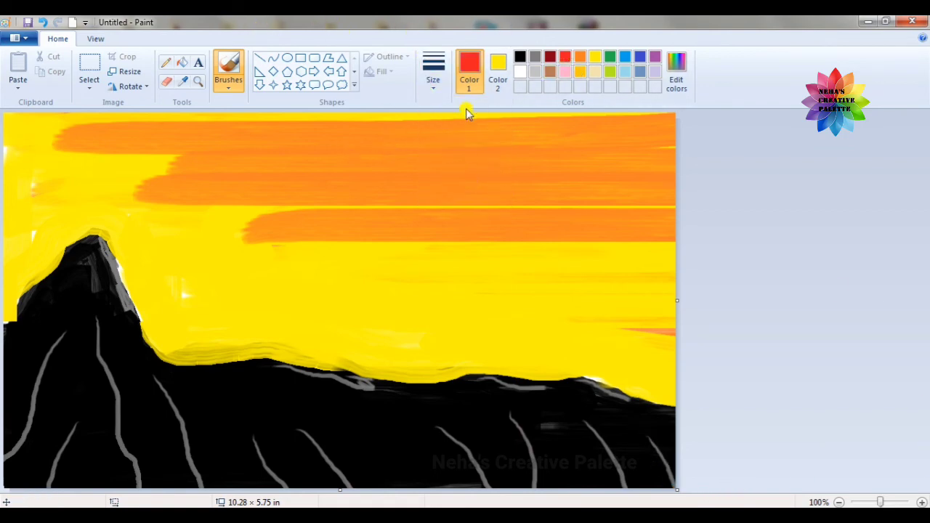
left_click(494, 136)
left_click(440, 88)
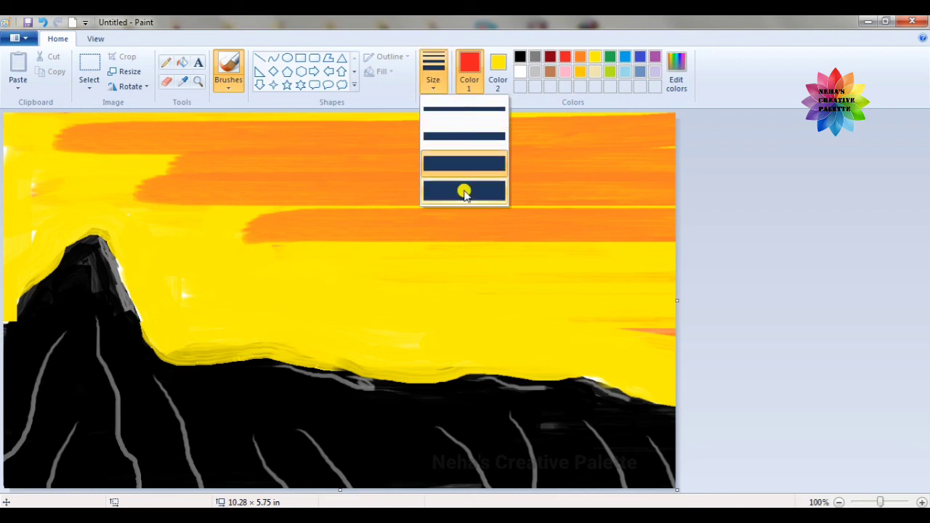
left_click(465, 191)
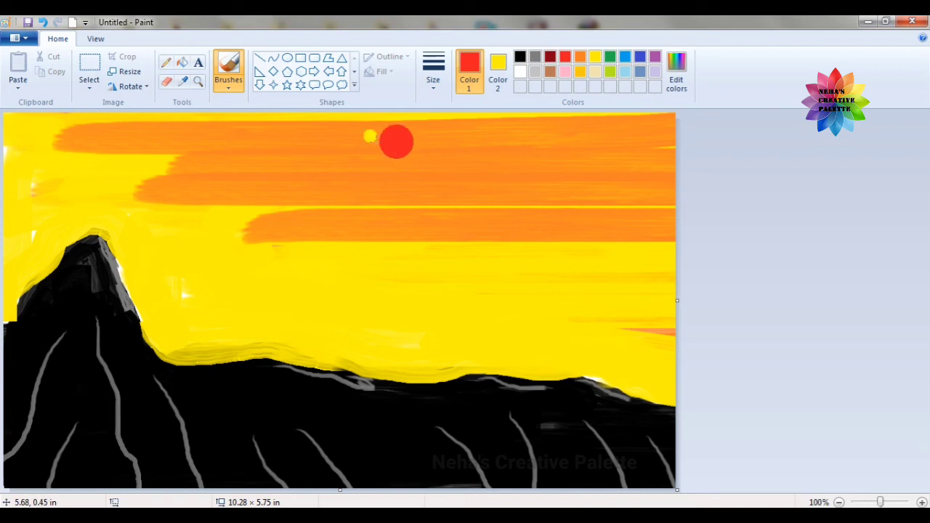
Mix a custom red-orange color with red 218, green 65, blue 48 and switch to the Watercolor brush.
left_click(676, 72)
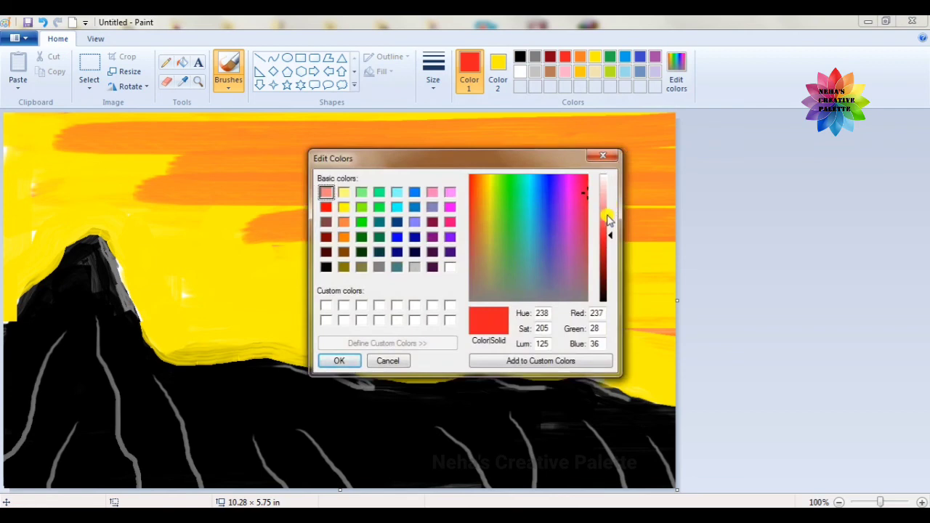
left_click_drag(483, 250, 470, 212)
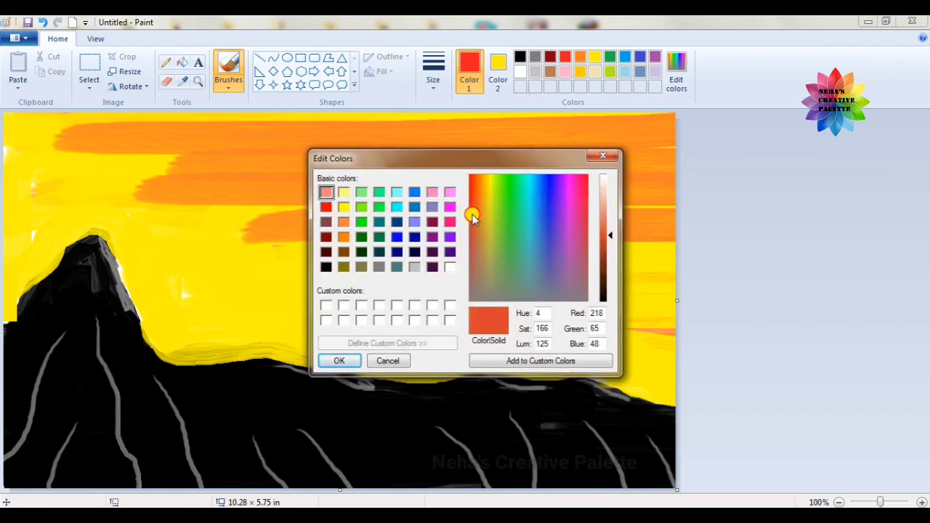
left_click(347, 360)
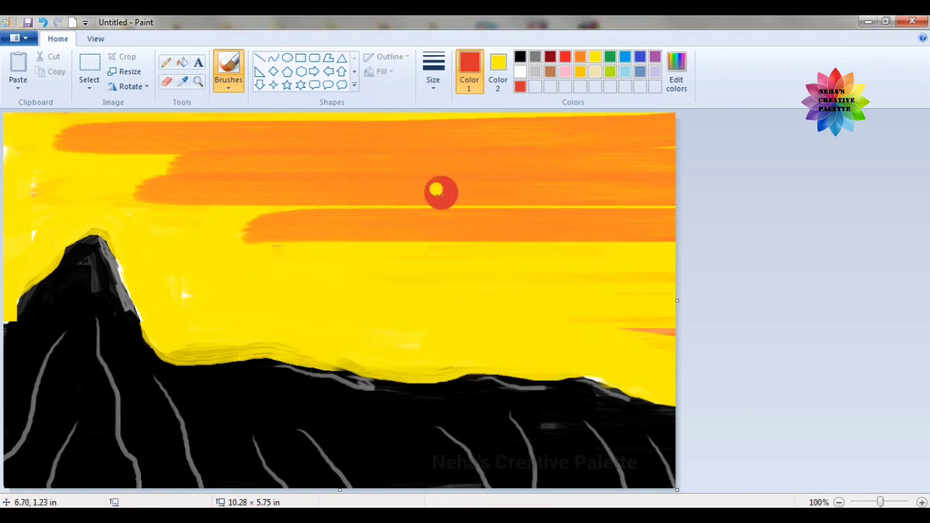
left_click(232, 87)
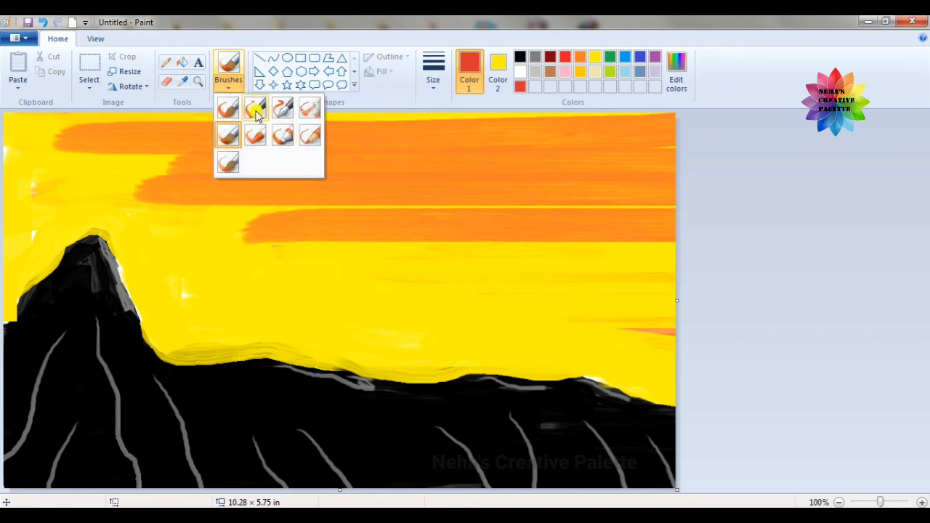
left_click(228, 163)
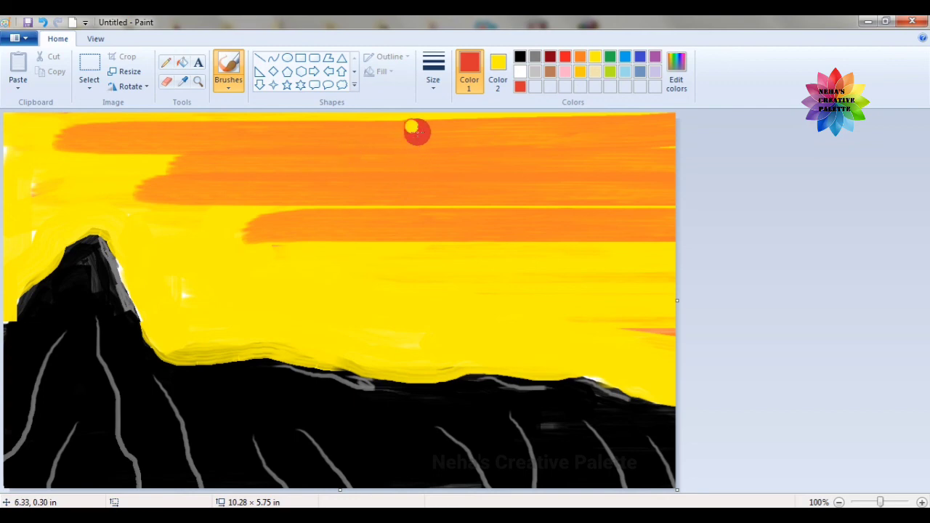
left_click_drag(411, 131, 386, 171)
left_click(42, 22)
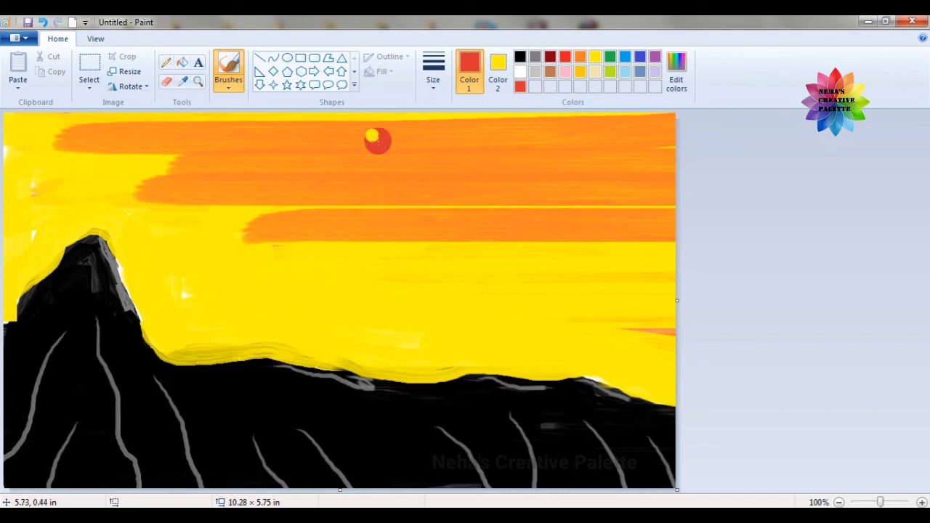
left_click_drag(380, 151, 553, 154)
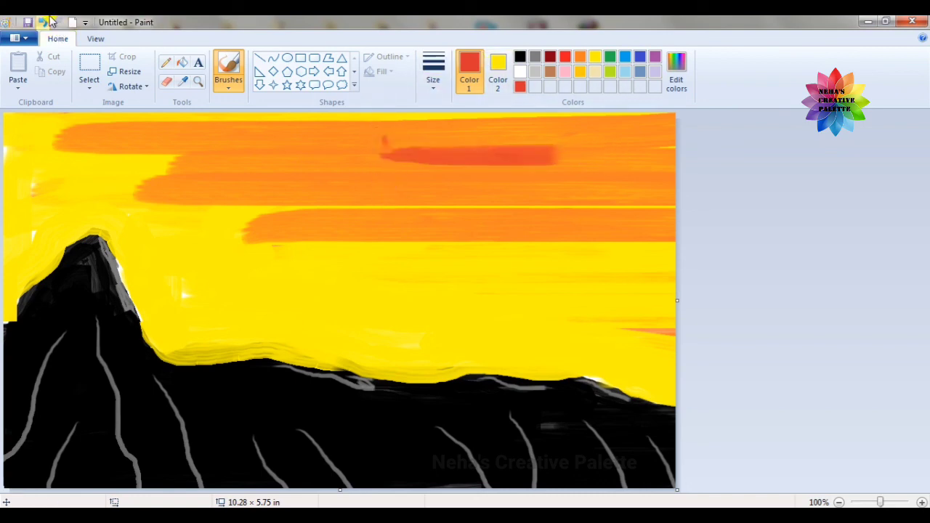
left_click(44, 22)
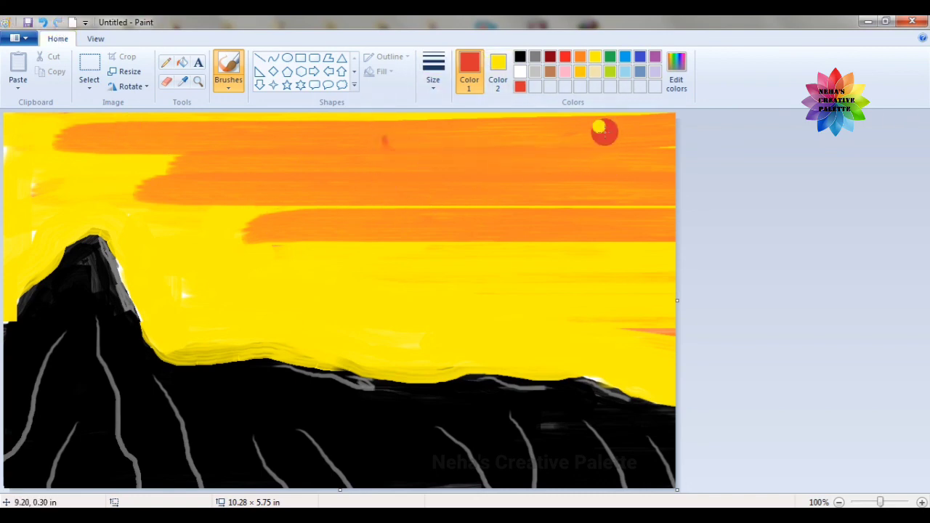
Paint four short red-orange cloud streaks: at both ends of the top orange band, below the bands near the right edge, and at the lowest band's left end.
left_click_drag(642, 146, 817, 244)
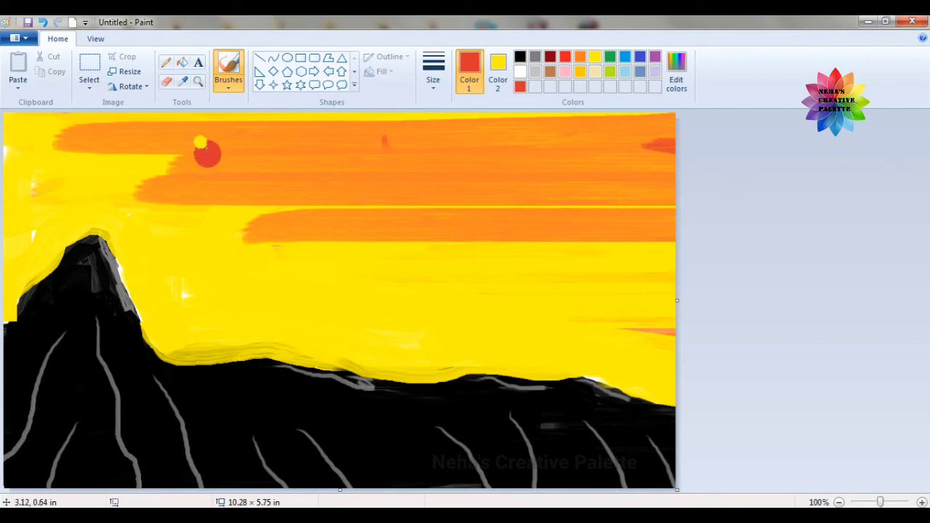
left_click_drag(203, 150, 122, 149)
left_click_drag(556, 258, 661, 251)
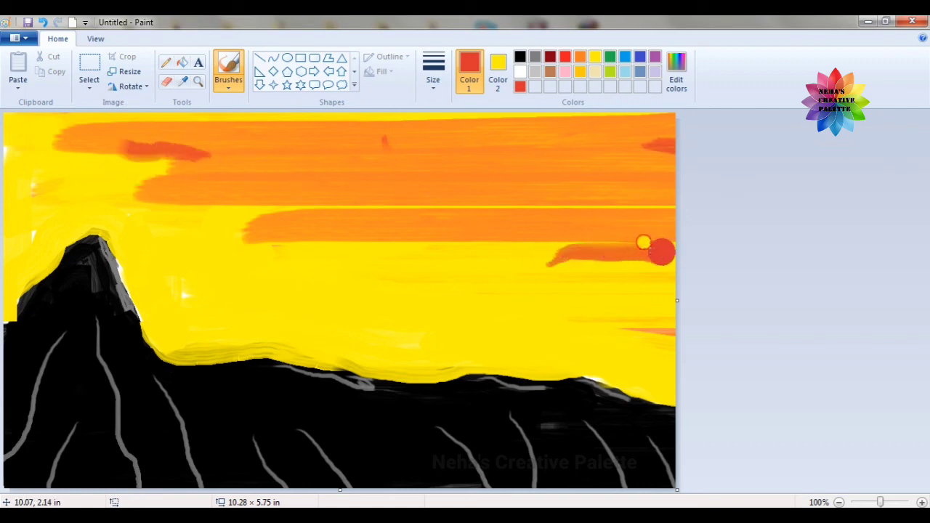
left_click_drag(266, 233, 212, 221)
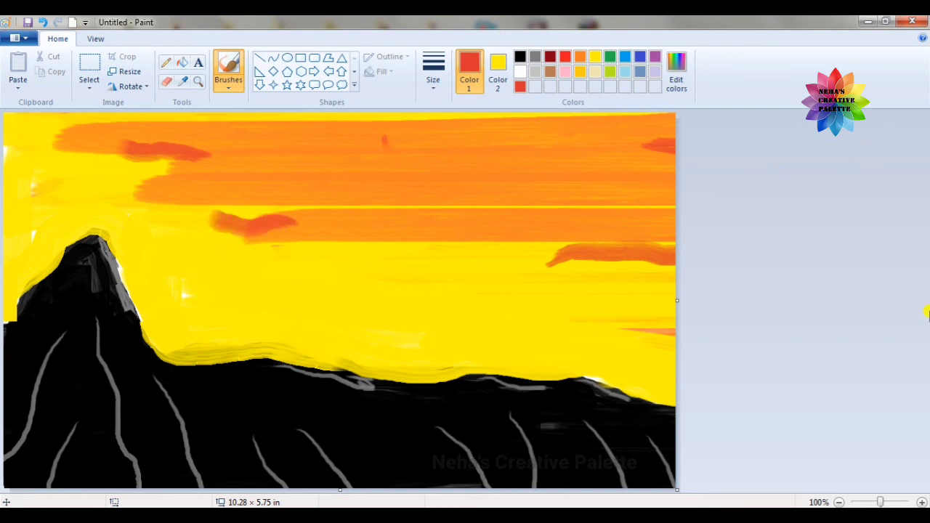